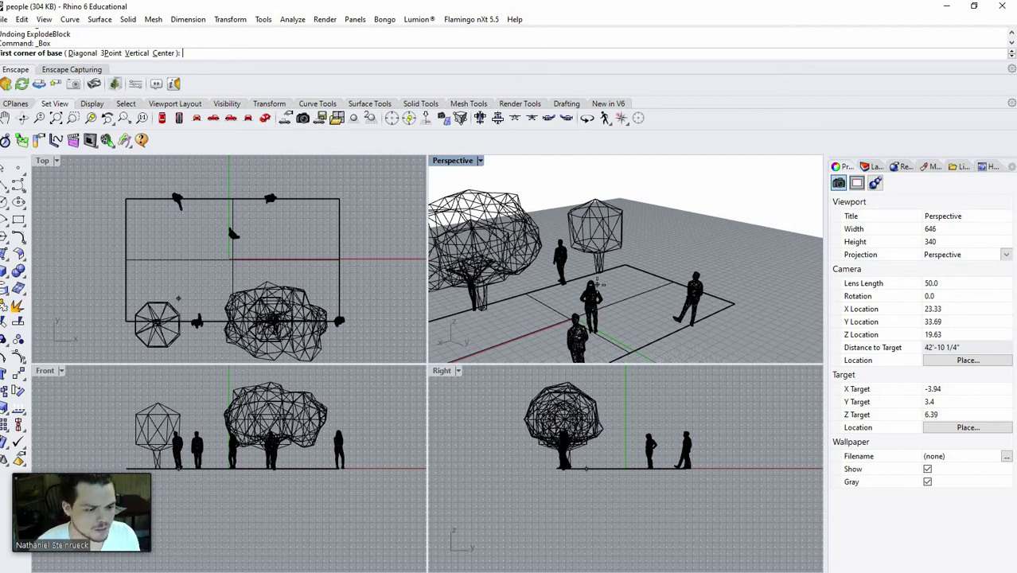
- Draw a box on the open ground beside the people and set the Perspective view to Shaded display
{"action": "scroll", "coordinate": [598, 283], "scroll_direction": "down", "scroll_amount": 3}
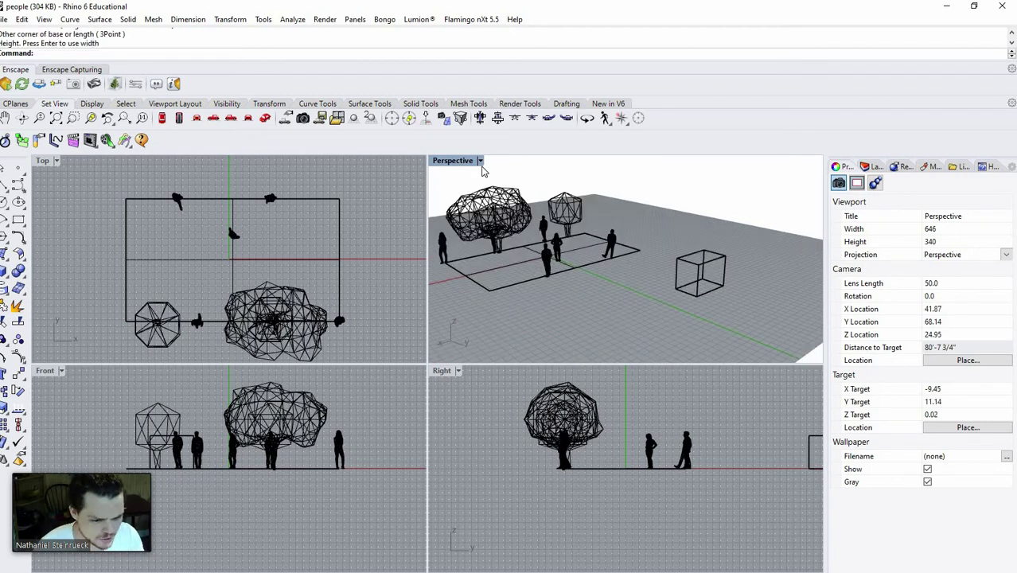
{"action": "left_click", "coordinate": [482, 162]}
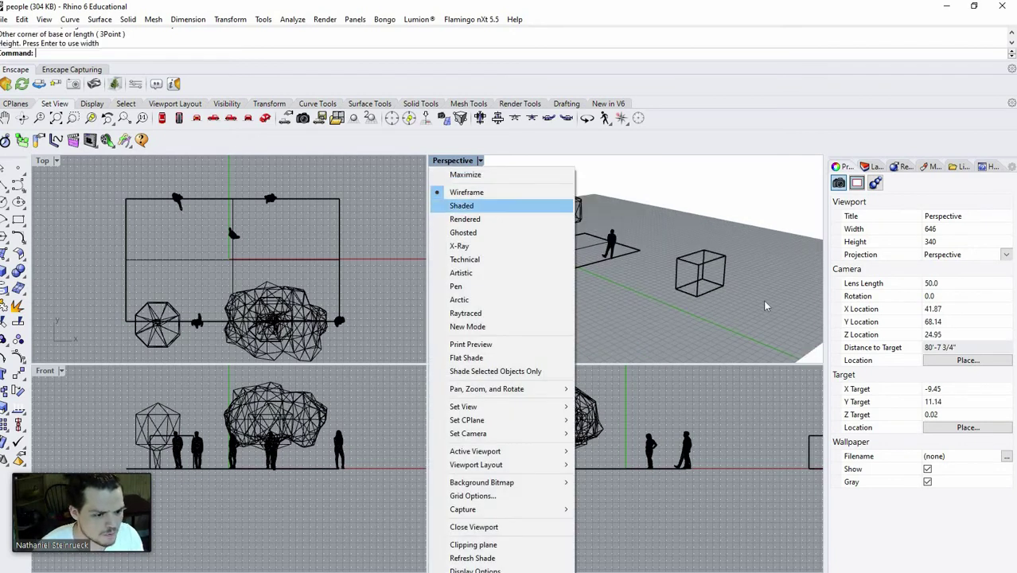
{"action": "left_click", "coordinate": [487, 206]}
- Define the box as a block named "block 1", with its base point at the nearest bottom corner
{"action": "left_click", "coordinate": [713, 292]}
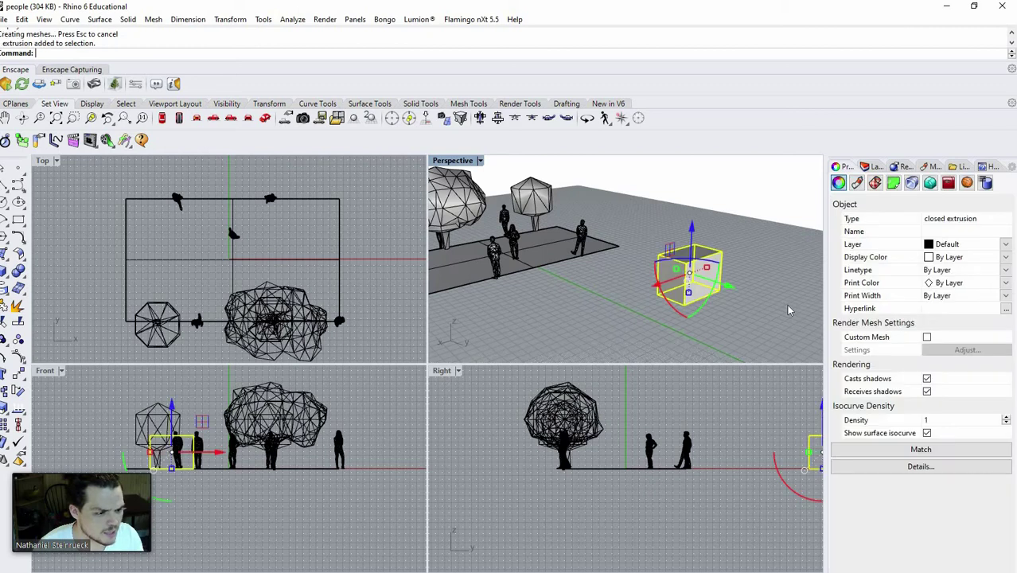
{"action": "scroll", "coordinate": [788, 308], "scroll_direction": "up", "scroll_amount": 2}
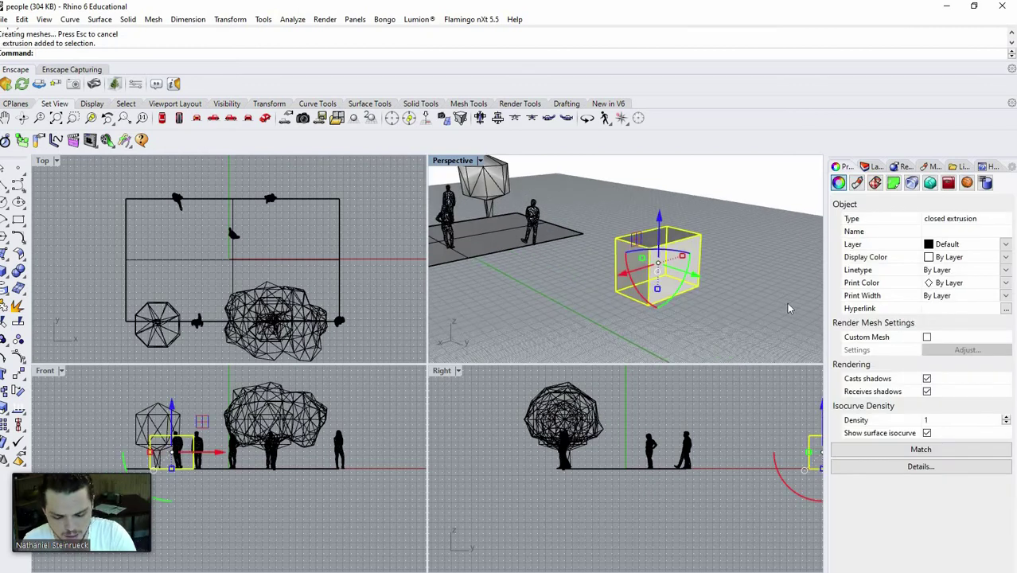
{"action": "type", "text": "Block"}
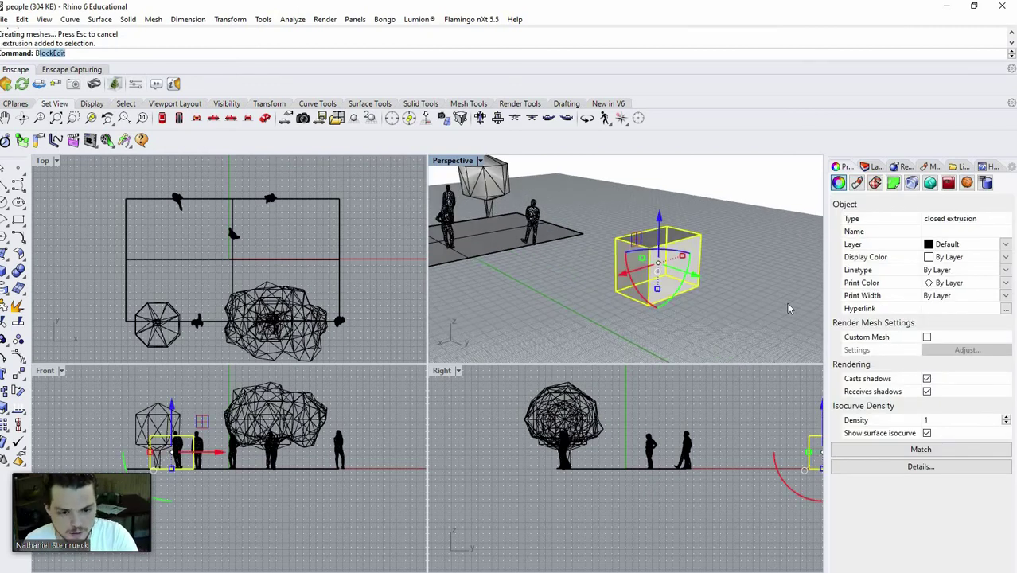
{"action": "key", "text": "Return"}
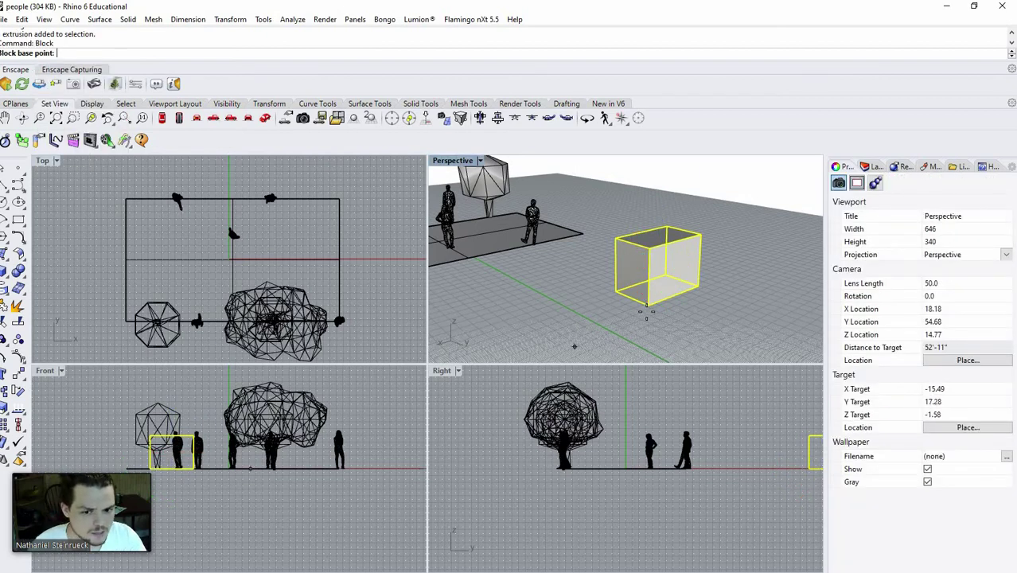
{"action": "left_click", "coordinate": [648, 305]}
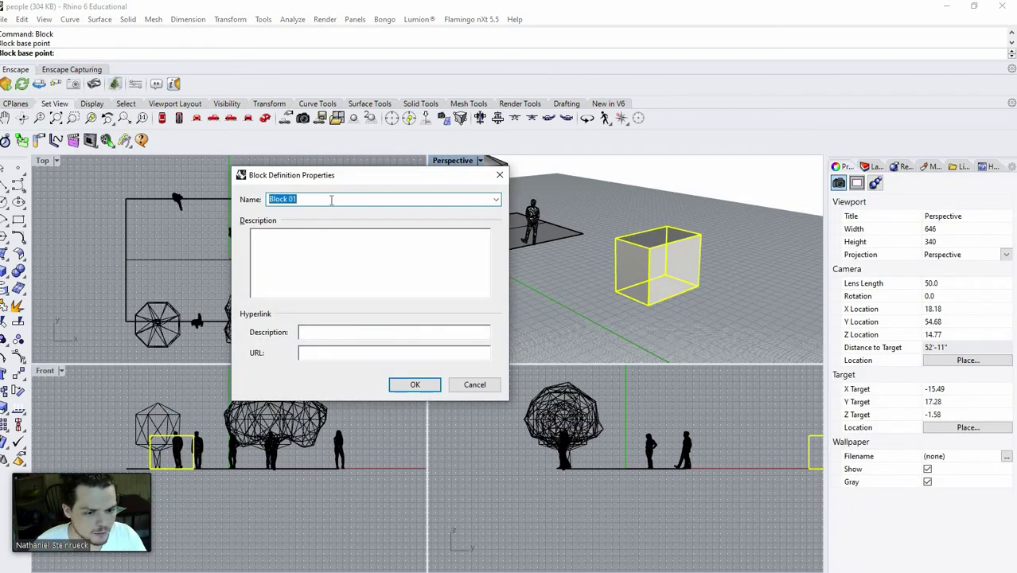
{"action": "type", "text": "bn"}
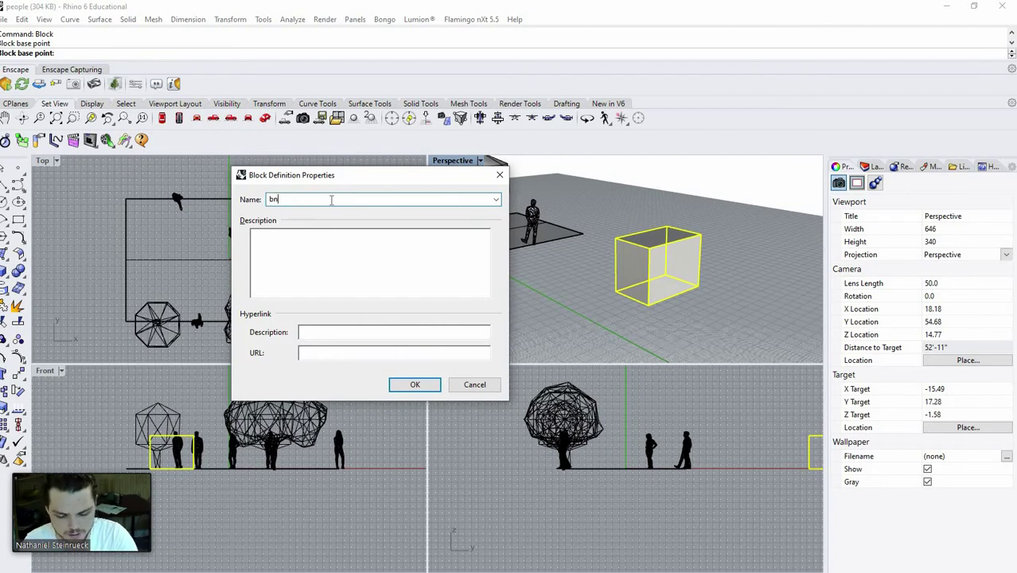
{"action": "key", "text": "BackSpace"}
{"action": "key", "text": "BackSpace"}
{"action": "type", "text": "bloc"}
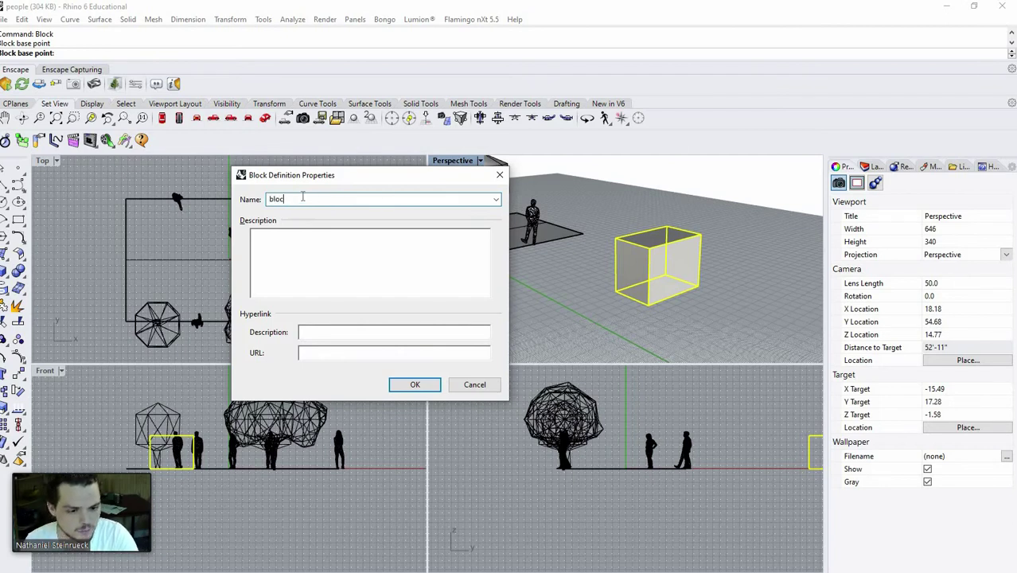
{"action": "type", "text": "k 1"}
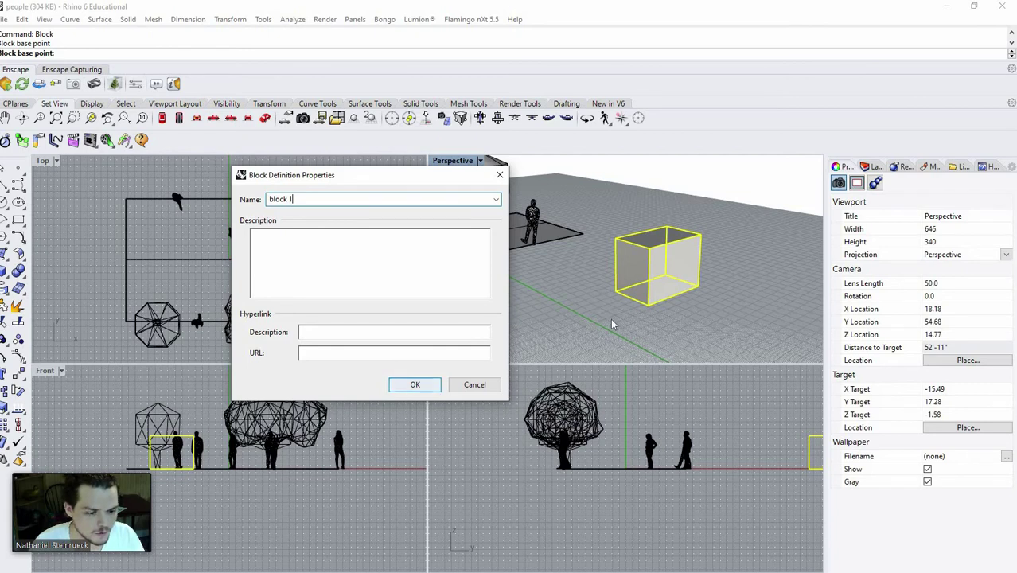
{"action": "key", "text": "Return"}
- Copy and paste the block 1 instance in place and move the copy along the X axis, clear of the original
{"action": "scroll", "coordinate": [559, 263], "scroll_direction": "down", "scroll_amount": 2}
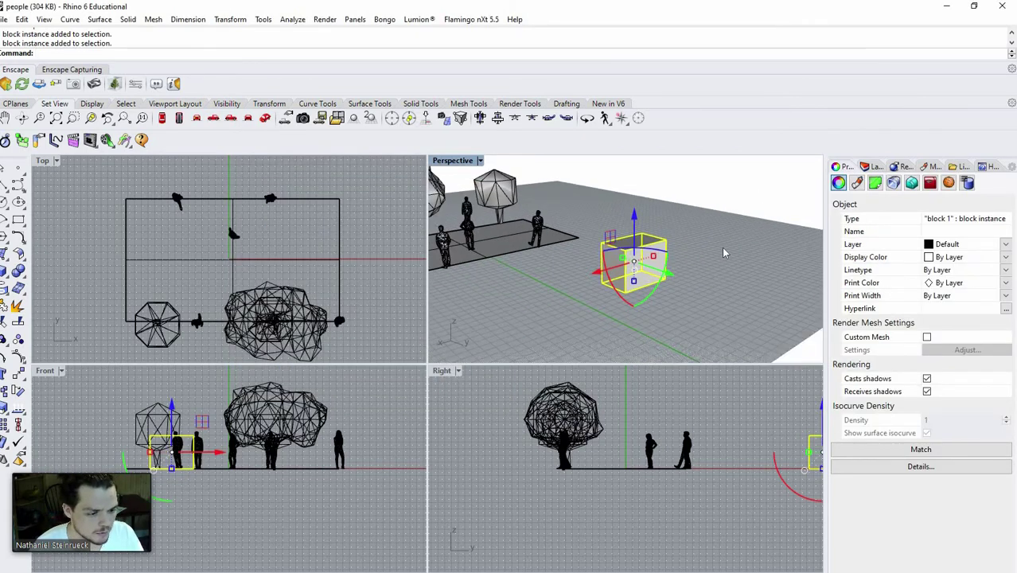
{"action": "left_click", "coordinate": [705, 256]}
{"action": "left_click", "coordinate": [634, 252]}
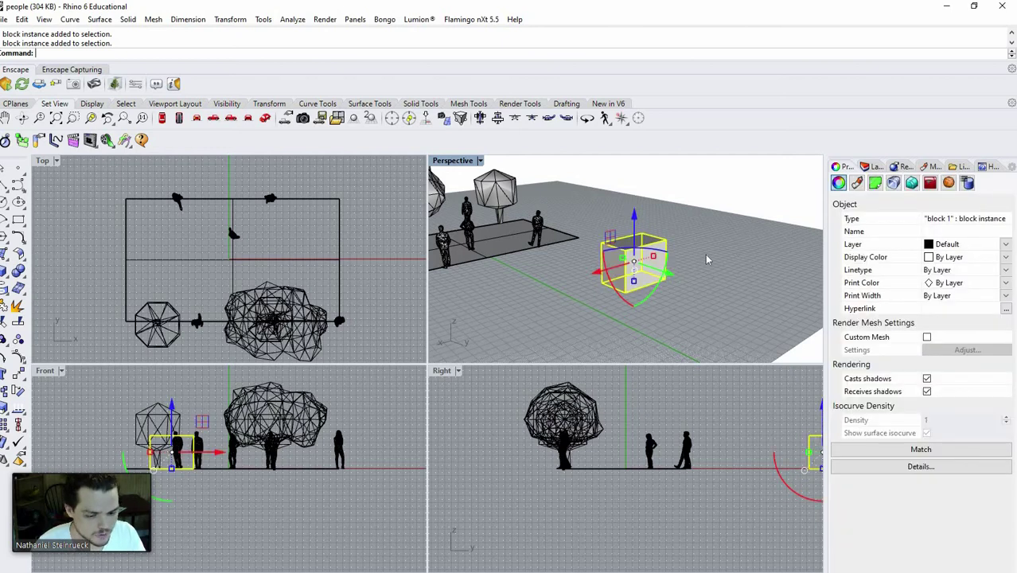
{"action": "key", "text": "ctrl+c"}
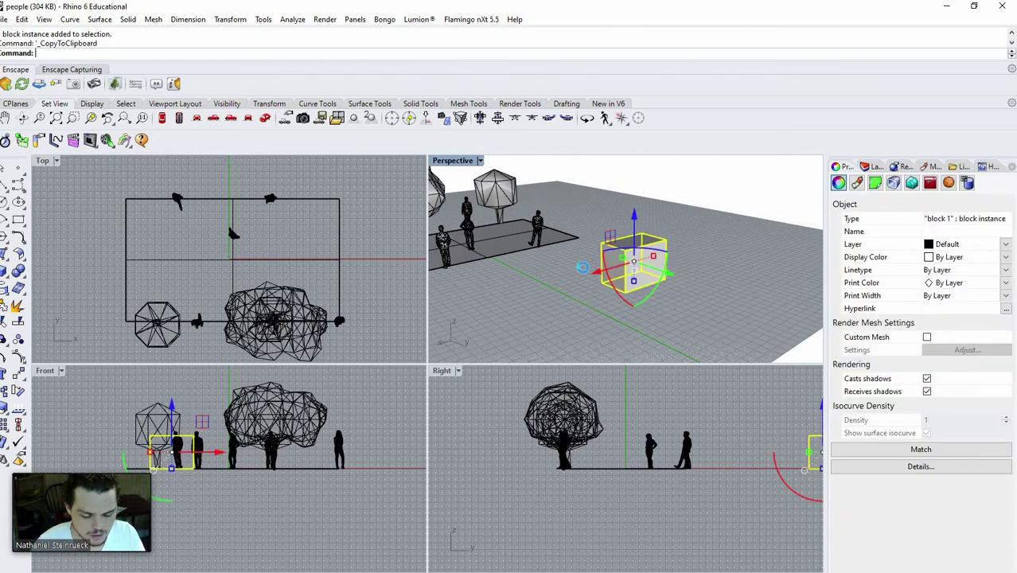
{"action": "key", "text": "ctrl+v"}
{"action": "left_click_drag", "start_coordinate": [629, 266], "coordinate": [706, 245]}
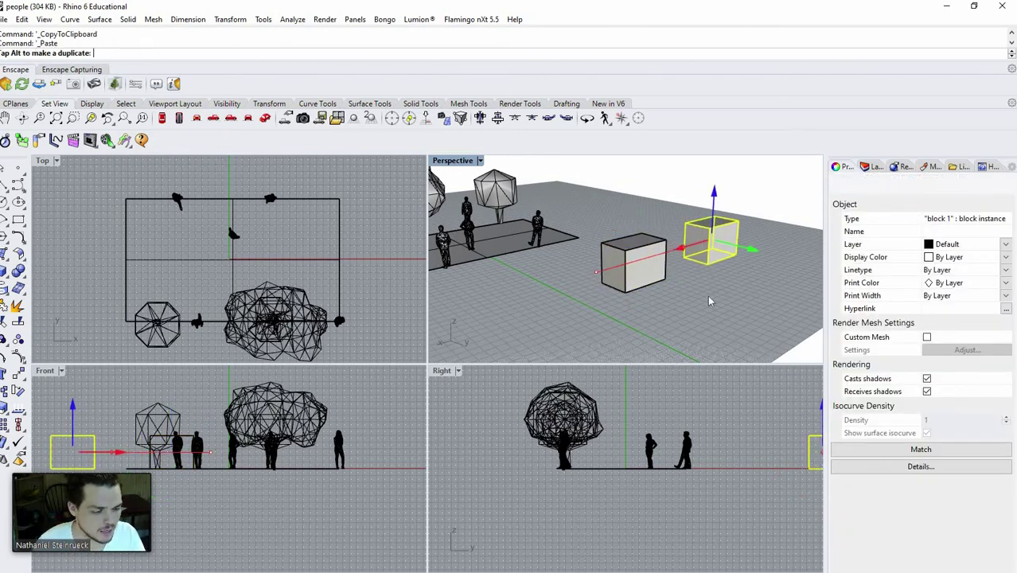
{"action": "key", "text": "Escape"}
- Try scaling only the original block instance narrower along the X axis with the gumball, and undo the scale
{"action": "left_click", "coordinate": [646, 272]}
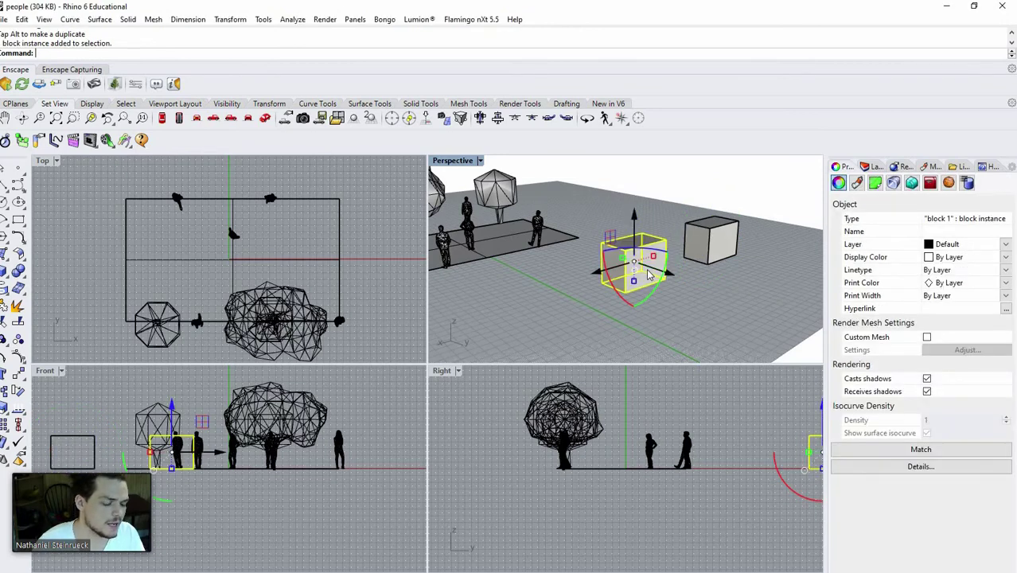
{"action": "left_click_drag", "start_coordinate": [653, 257], "coordinate": [700, 315]}
{"action": "left_click", "coordinate": [705, 306]}
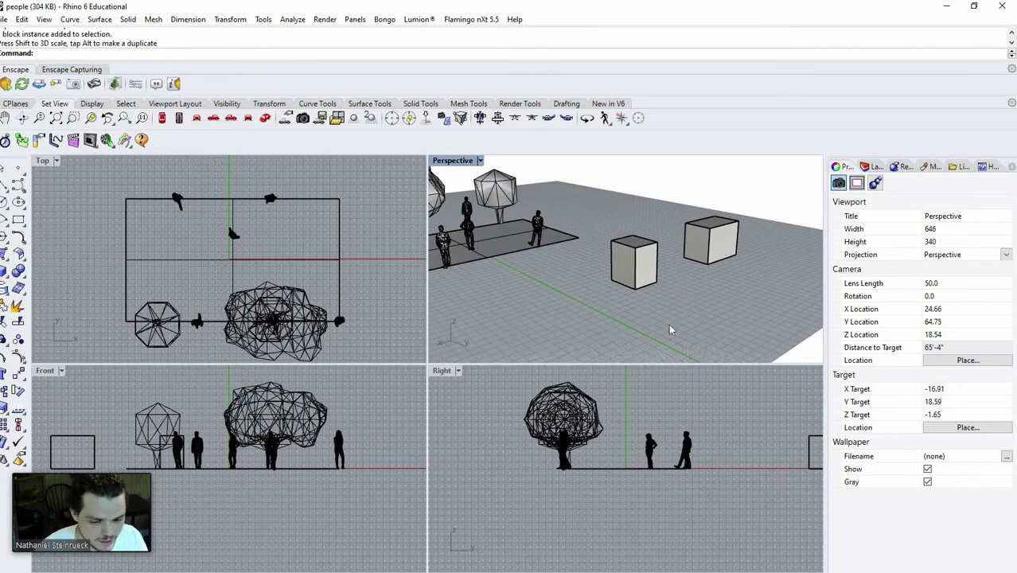
{"action": "key", "text": "ctrl+z"}
{"action": "key", "text": "Escape"}
{"action": "left_click", "coordinate": [633, 269]}
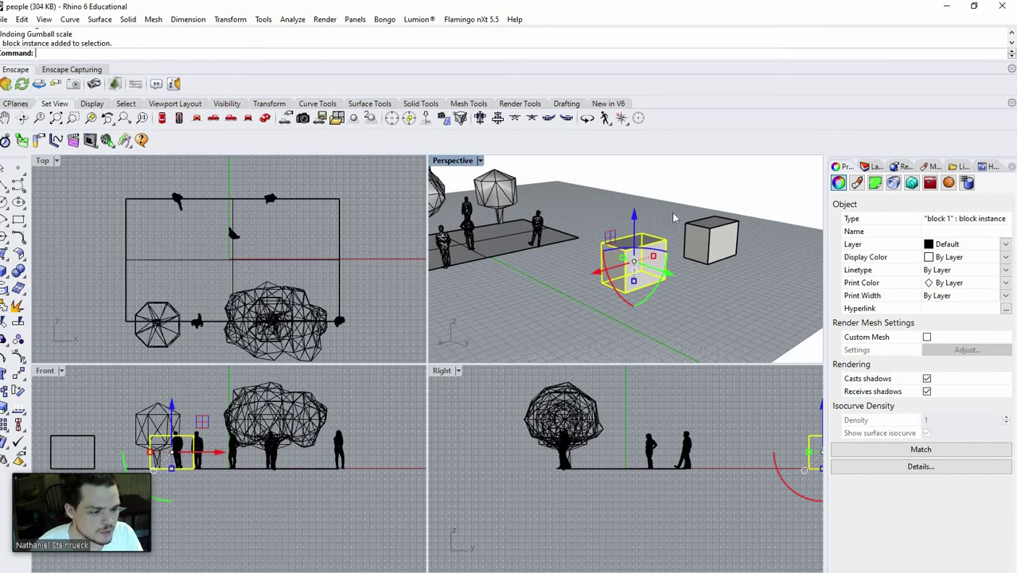
{"action": "key", "text": "Escape"}
- Edit the block 1 definition so its box is narrower along the X axis and longer along the Y axis
{"action": "double_click", "coordinate": [643, 257]}
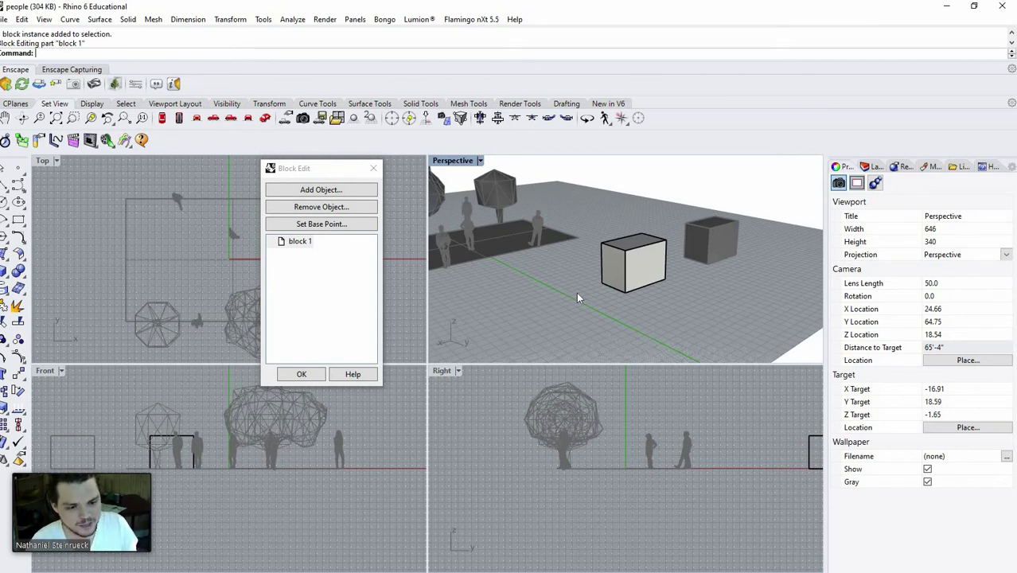
{"action": "left_click", "coordinate": [649, 272]}
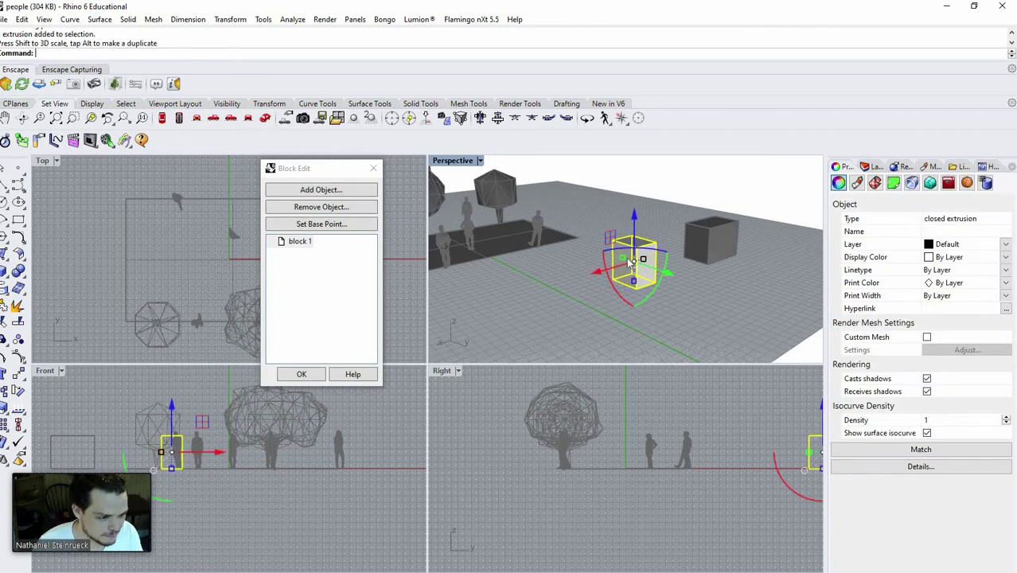
{"action": "left_click_drag", "start_coordinate": [623, 258], "coordinate": [626, 268]}
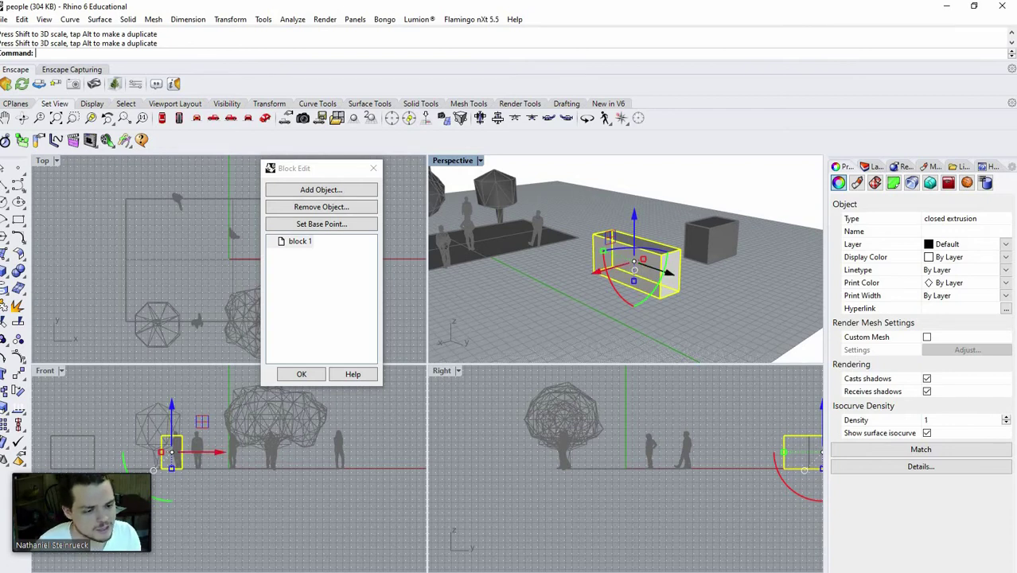
{"action": "left_click", "coordinate": [299, 375]}
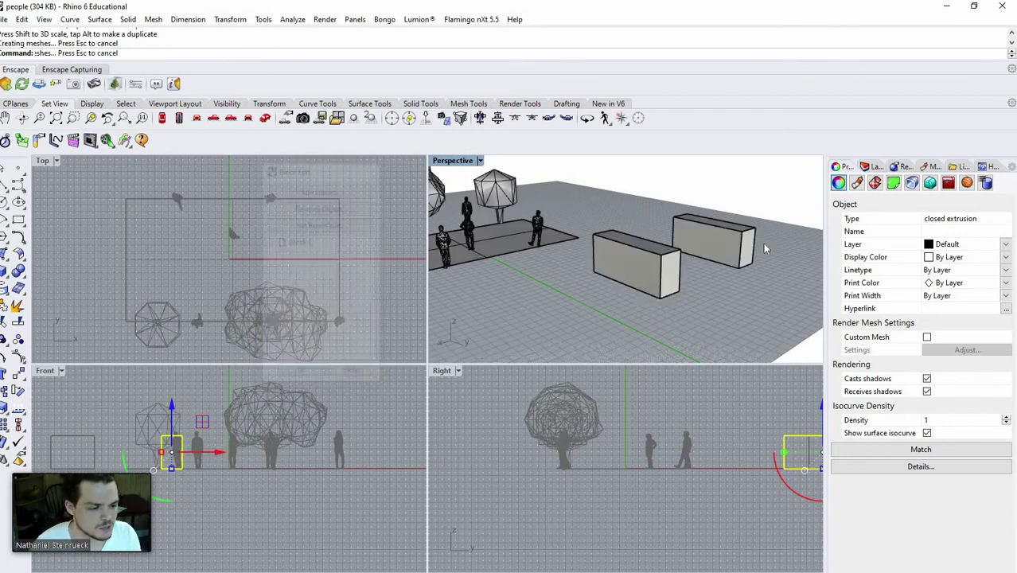
- Duplicate the nearest block instance and move the copy along the X axis beyond the second one, as a third in the row
{"action": "left_click", "coordinate": [735, 253]}
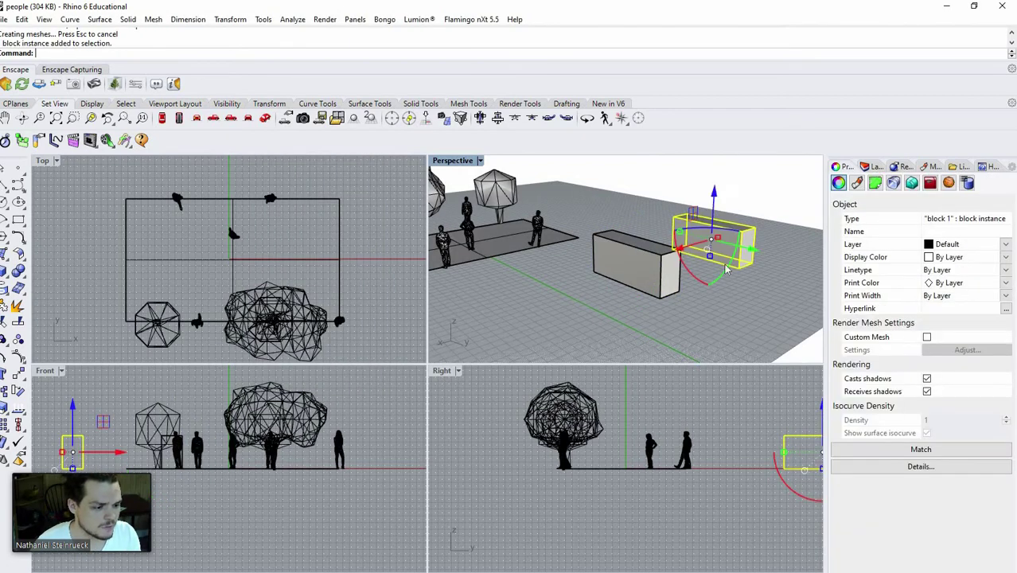
{"action": "left_click", "coordinate": [644, 259]}
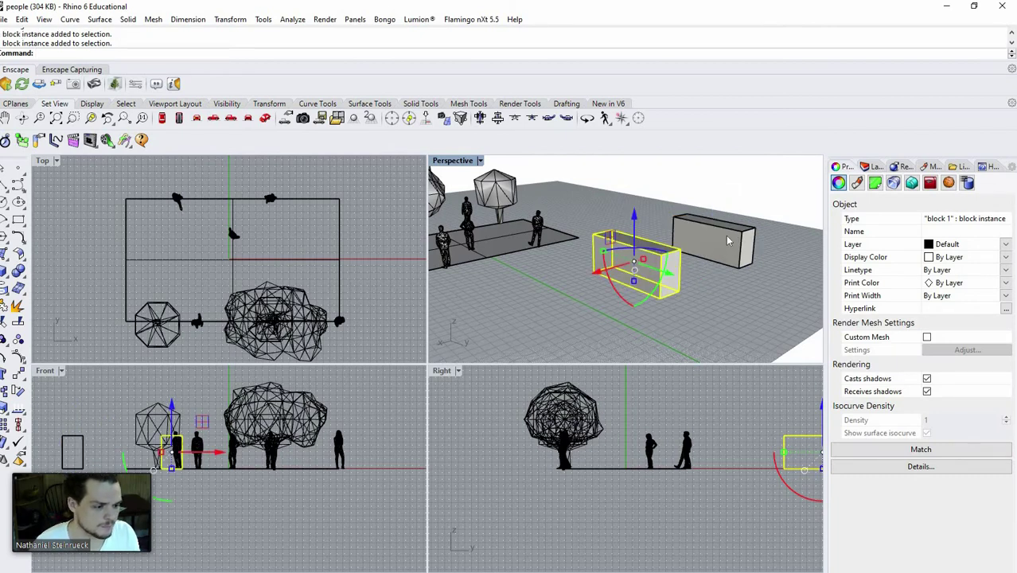
{"action": "key", "text": "ctrl+c"}
{"action": "key", "text": "ctrl+v"}
{"action": "left_click_drag", "start_coordinate": [598, 271], "coordinate": [739, 260]}
{"action": "key", "text": "Escape"}
- Edit the block 1 definition again and widen its box along the X axis
{"action": "double_click", "coordinate": [614, 261]}
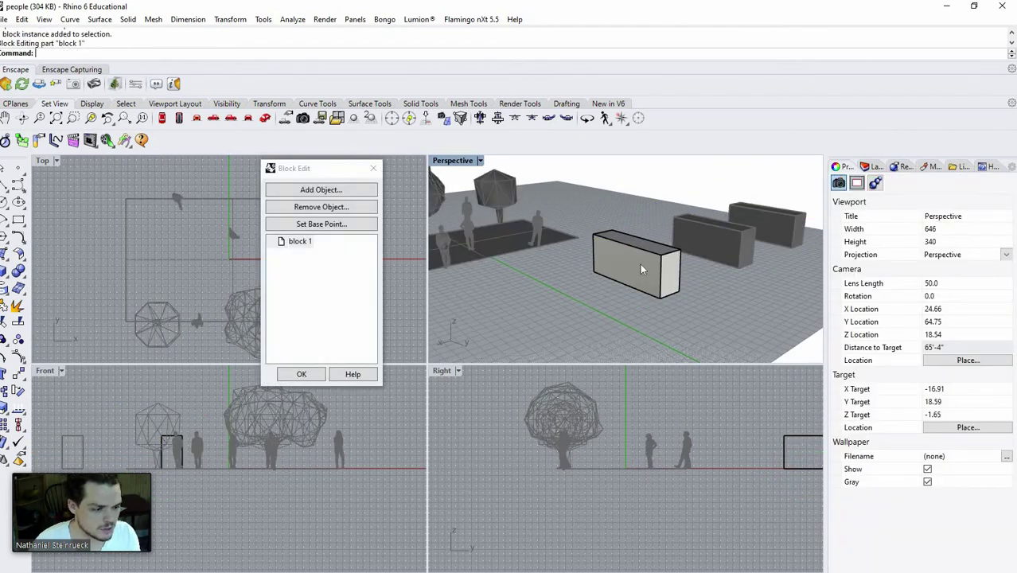
{"action": "left_click", "coordinate": [641, 269]}
{"action": "left_click_drag", "start_coordinate": [657, 255], "coordinate": [698, 244]}
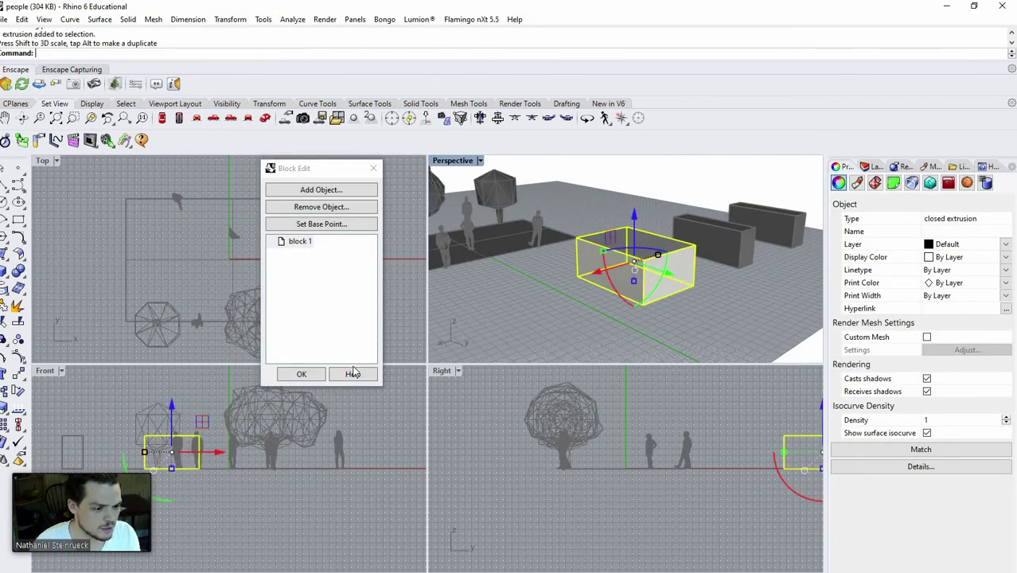
{"action": "left_click", "coordinate": [301, 374]}
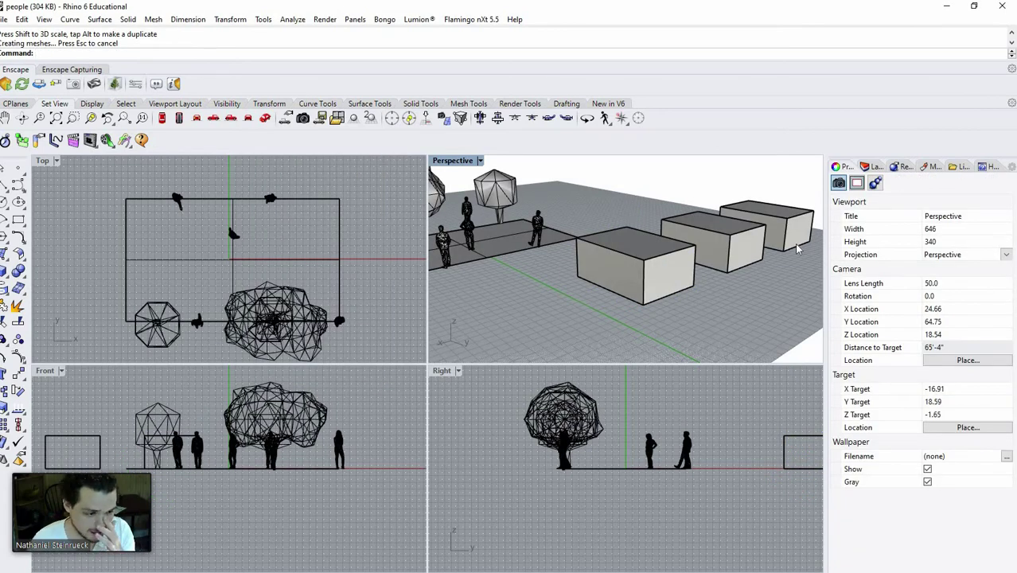
- Edit the block 1 definition and add three of the standing people figures to it
{"action": "left_click", "coordinate": [632, 266]}
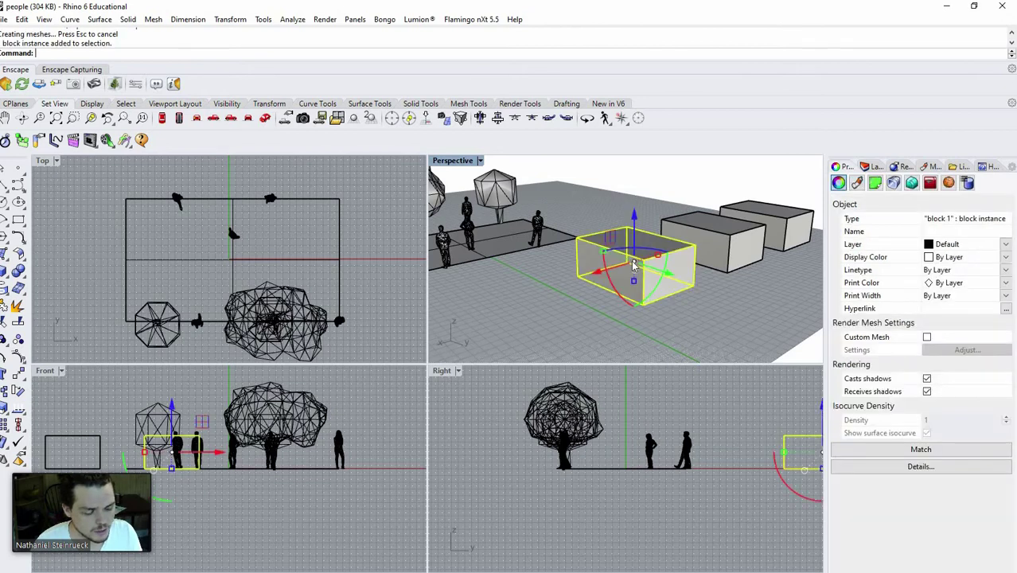
{"action": "double_click", "coordinate": [684, 283]}
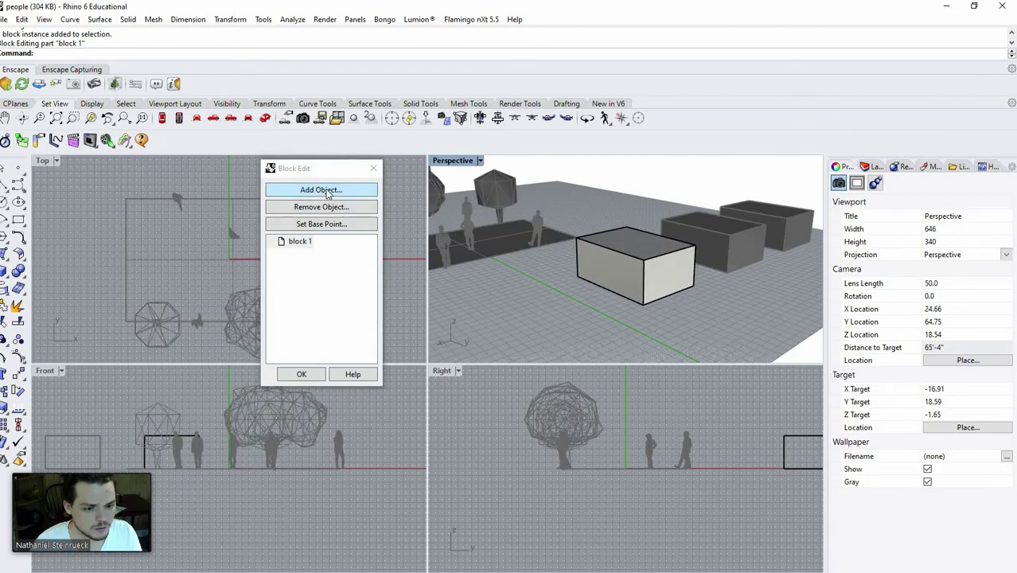
{"action": "left_click", "coordinate": [342, 198]}
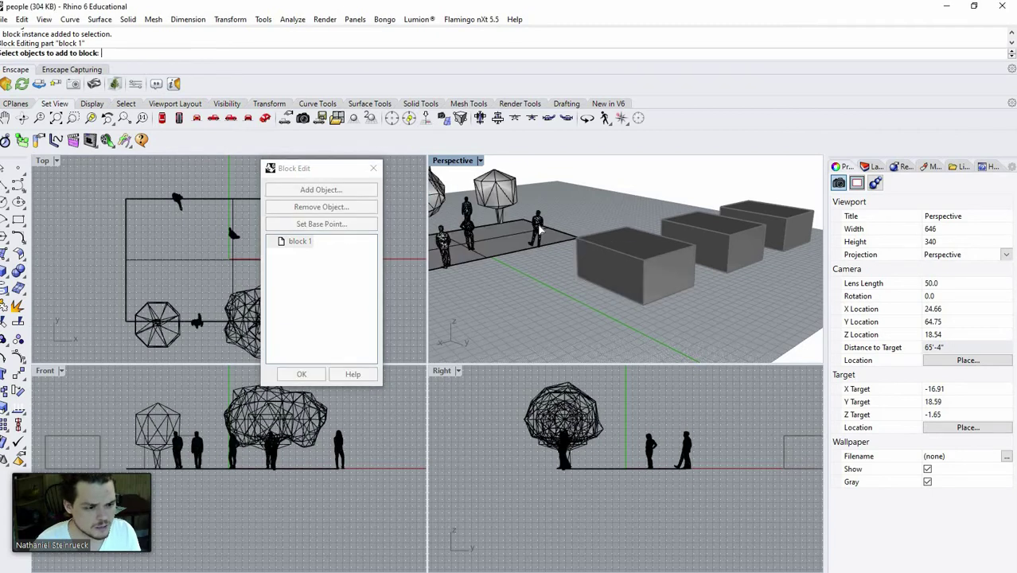
{"action": "left_click", "coordinate": [540, 230]}
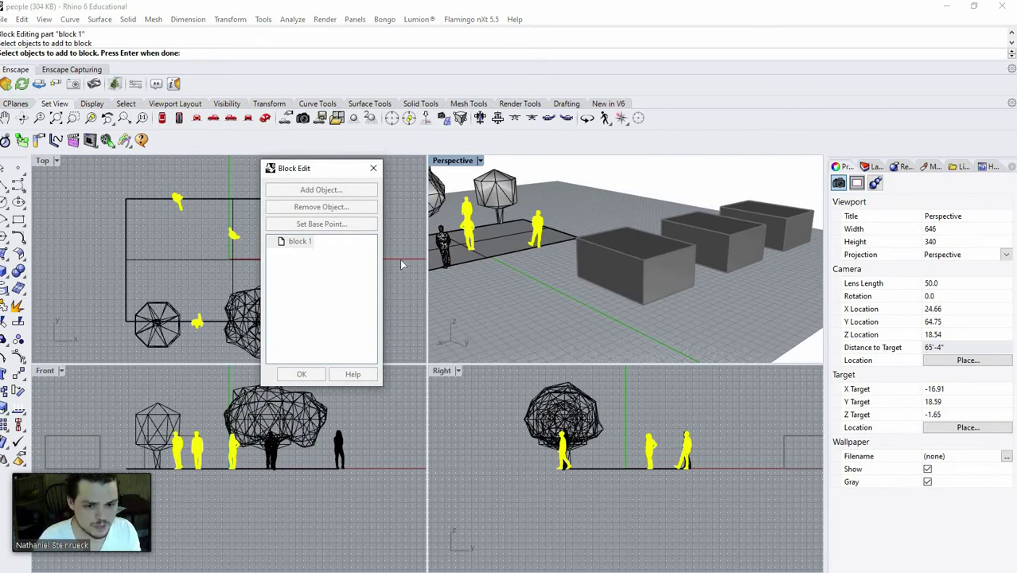
{"action": "key", "text": "Return"}
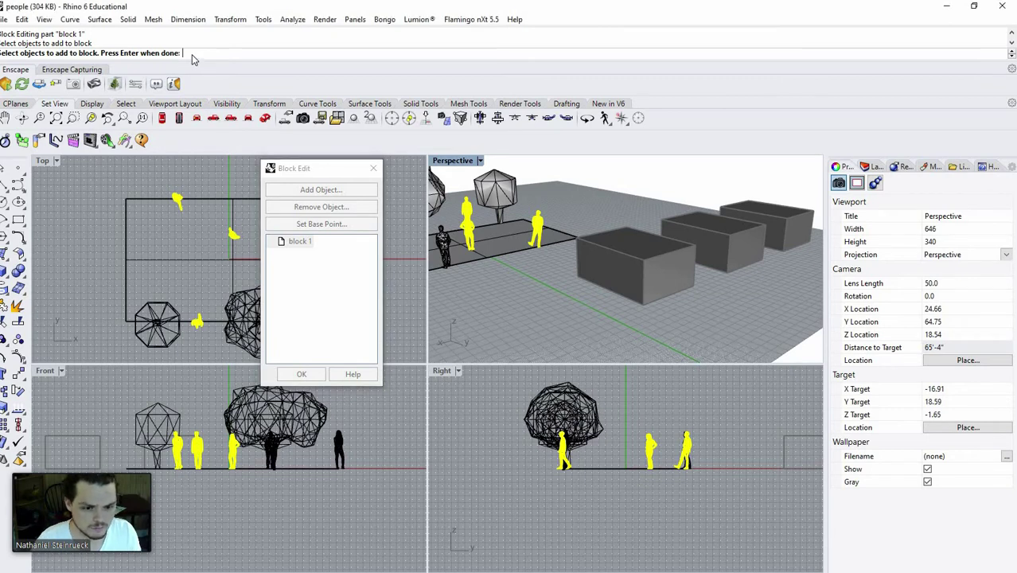
{"action": "left_click", "coordinate": [302, 374]}
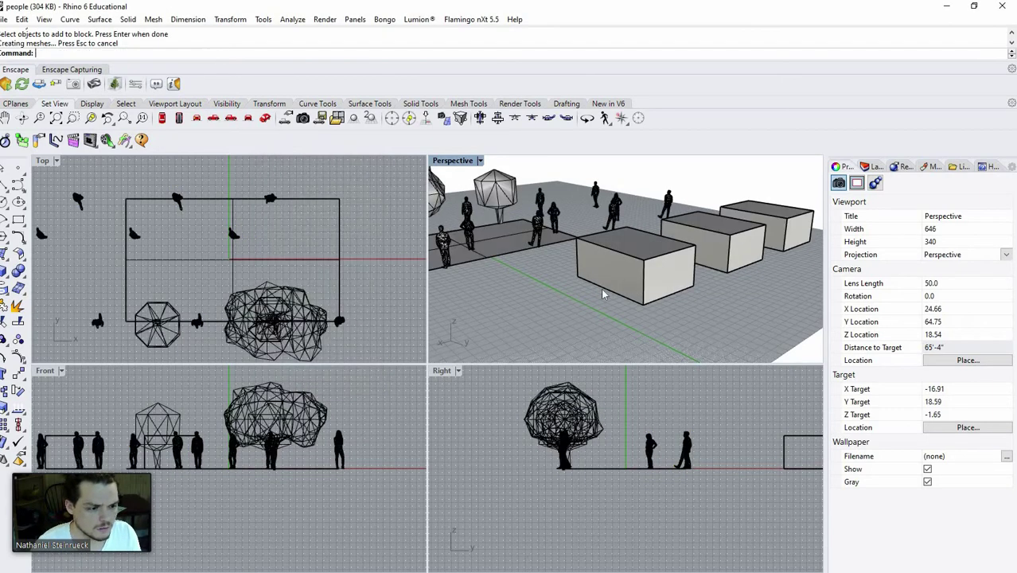
{"action": "right_click_drag", "start_coordinate": [800, 234], "coordinate": [623, 284]}
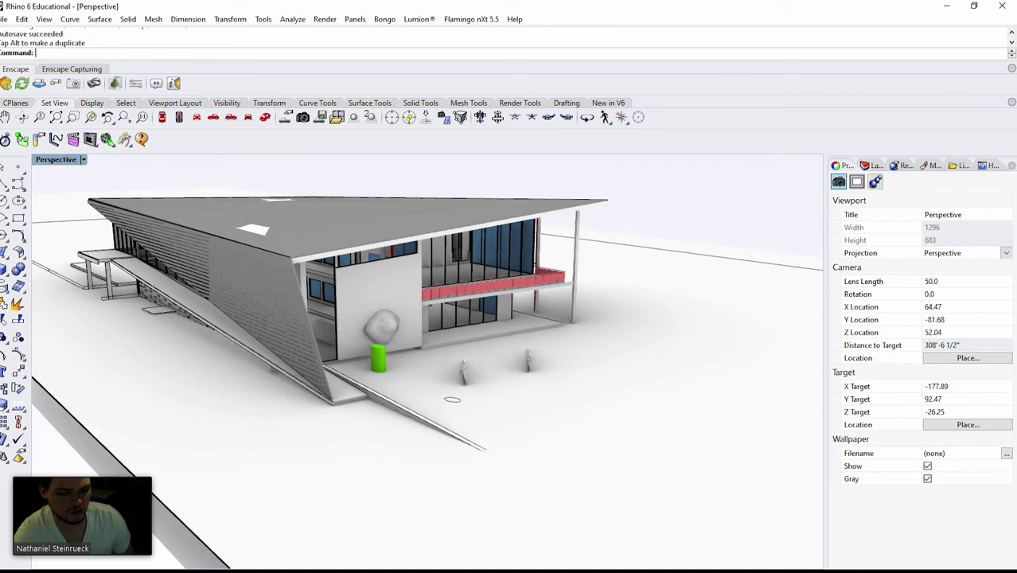
- Choose the people test file from the Rhino Resource folder to insert as a linked block definition
{"action": "right_click_drag", "start_coordinate": [509, 335], "coordinate": [384, 352]}
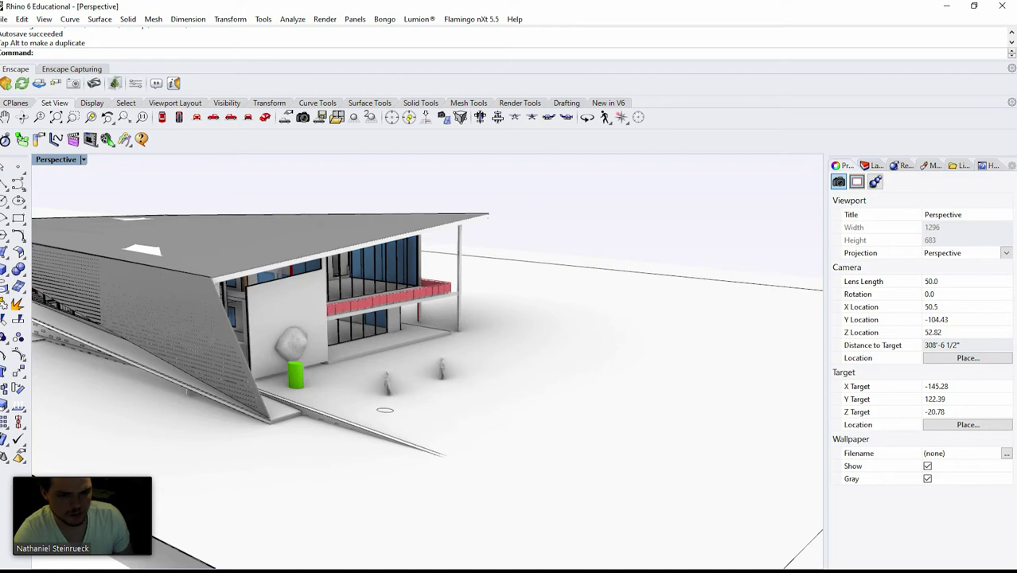
{"action": "left_click", "coordinate": [3, 19]}
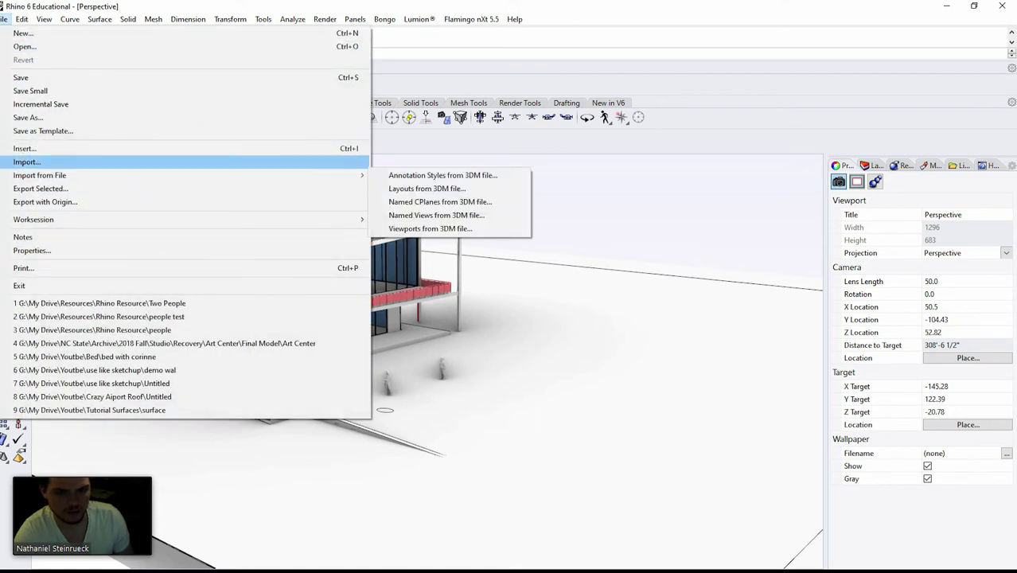
{"action": "left_click", "coordinate": [24, 148]}
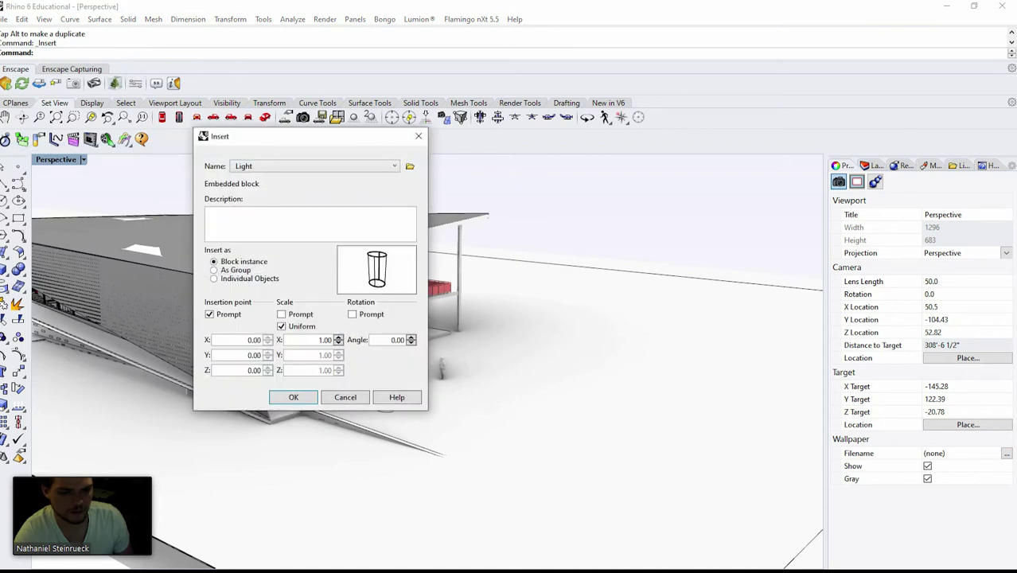
{"action": "left_click", "coordinate": [314, 166]}
{"action": "left_click", "coordinate": [314, 178]}
{"action": "left_click", "coordinate": [410, 166]}
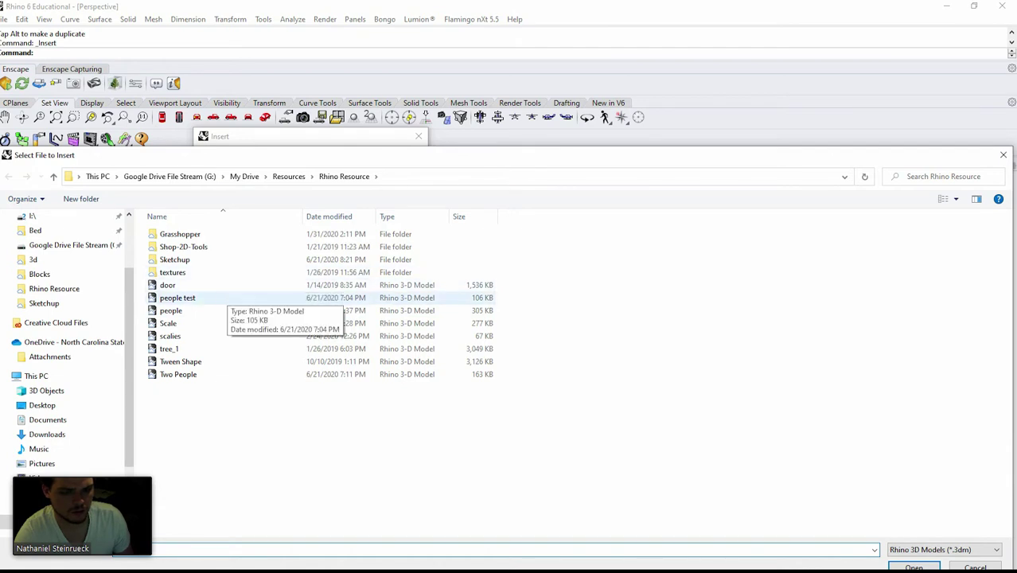
{"action": "left_click", "coordinate": [227, 298]}
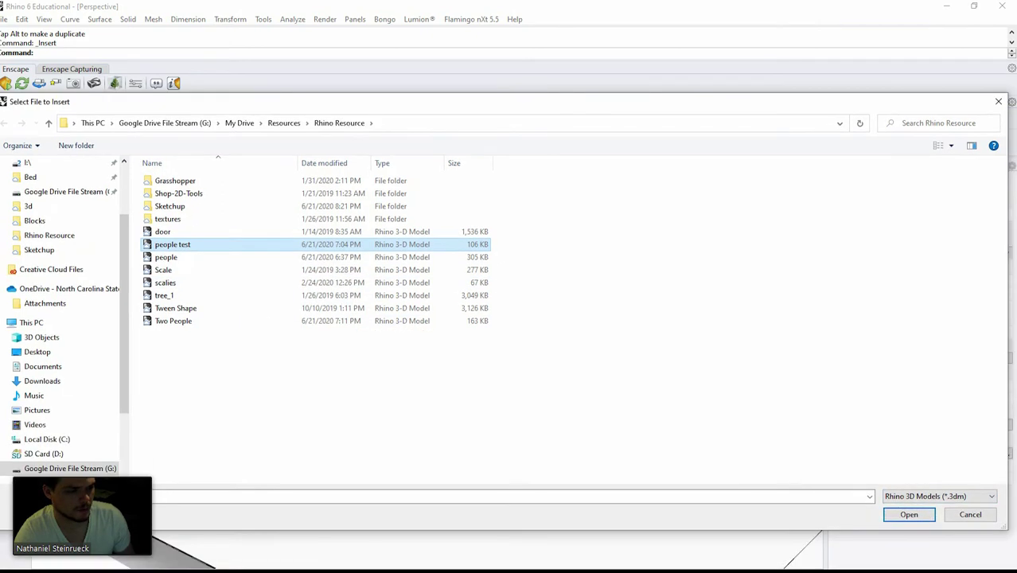
{"action": "left_click", "coordinate": [908, 514]}
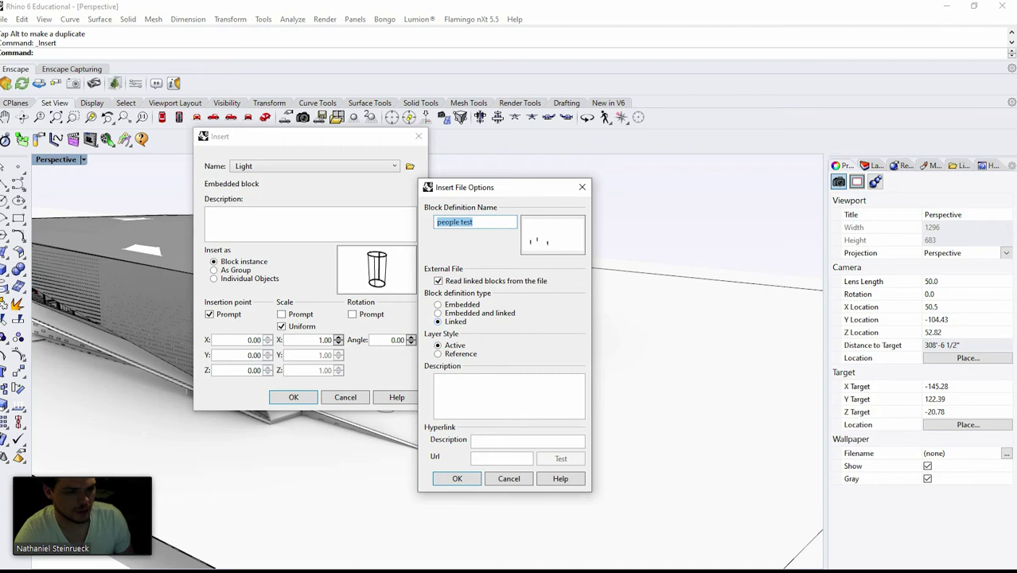
{"action": "key", "text": "Return"}
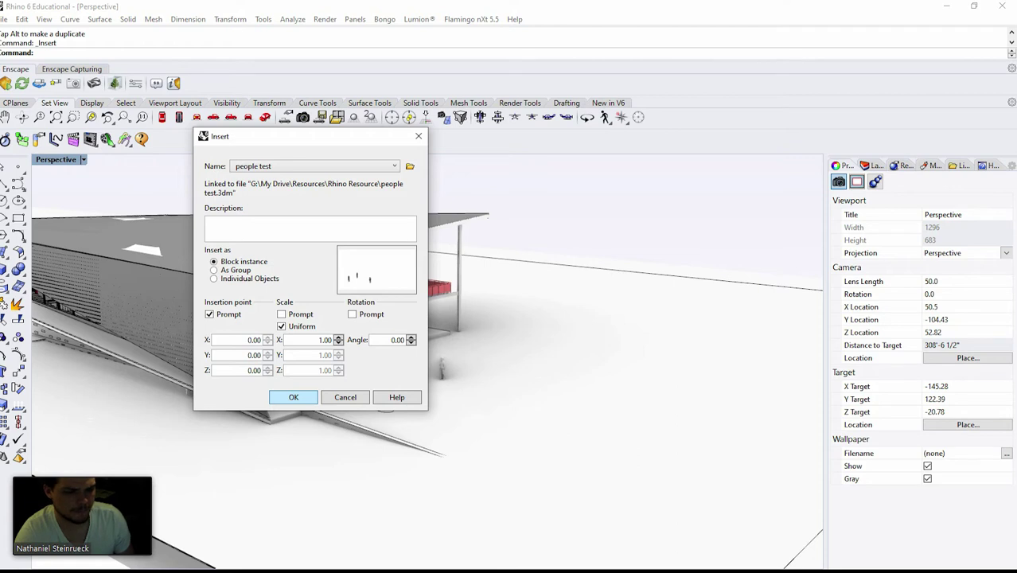
- Place the people test block instance on the ground in front of the building, near the end of the ramp
{"action": "key", "text": "Return"}
{"action": "left_click", "coordinate": [448, 465]}
{"action": "key", "text": "Escape"}
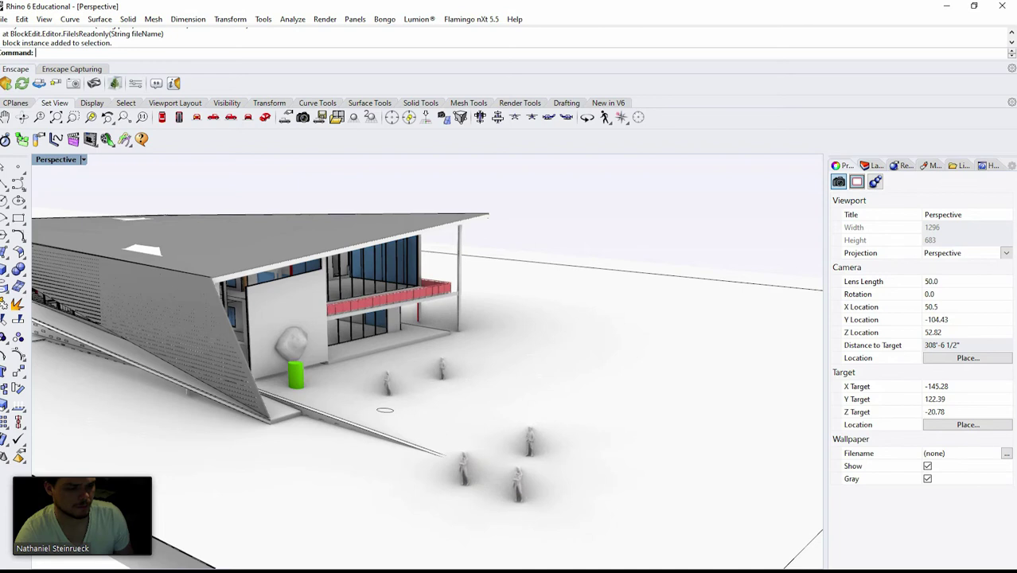
- Open the inserted people test linked block for editing in a second Rhino instance
{"action": "left_click", "coordinate": [518, 481]}
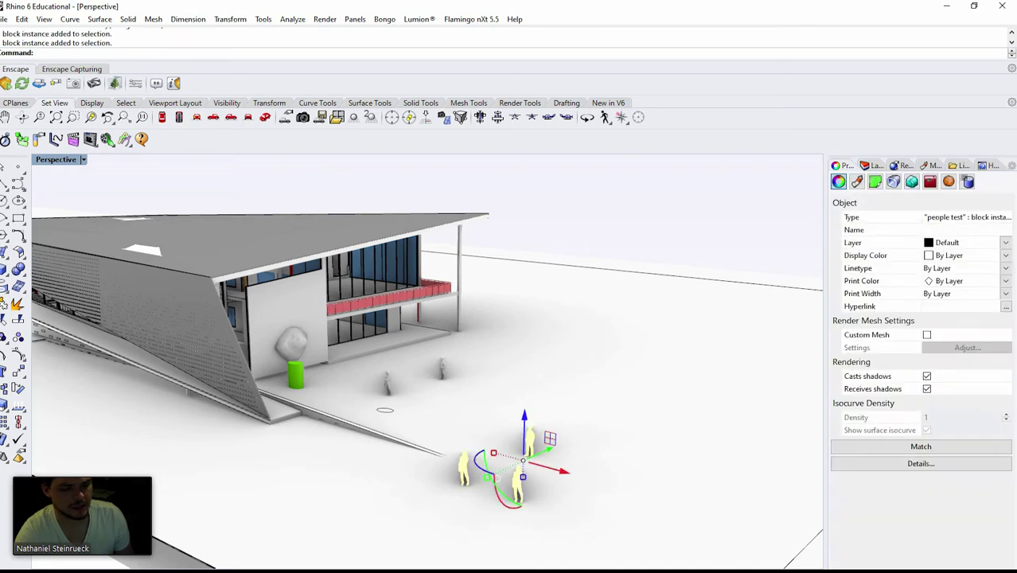
{"action": "double_click", "coordinate": [518, 482]}
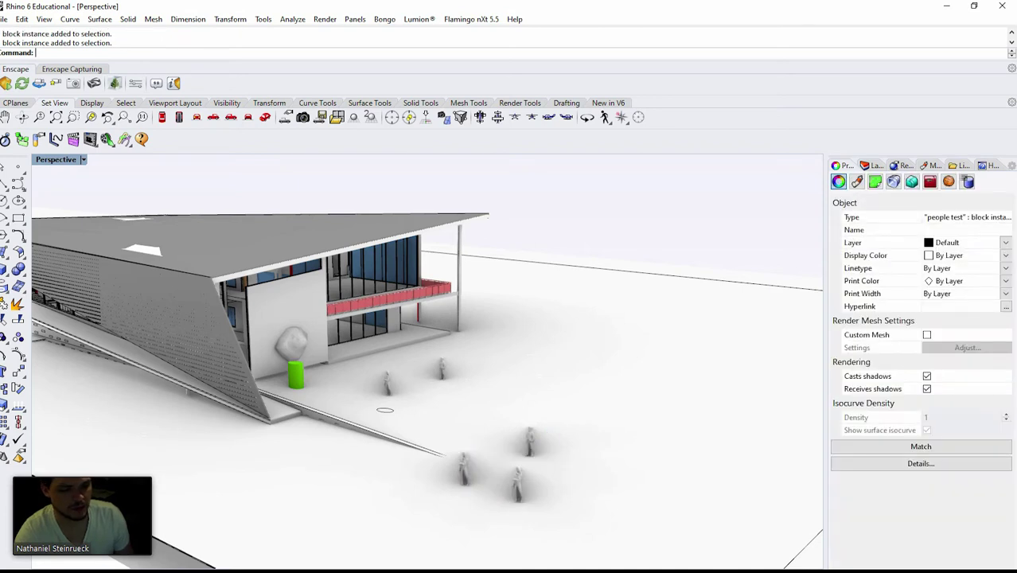
{"action": "key", "text": "Return"}
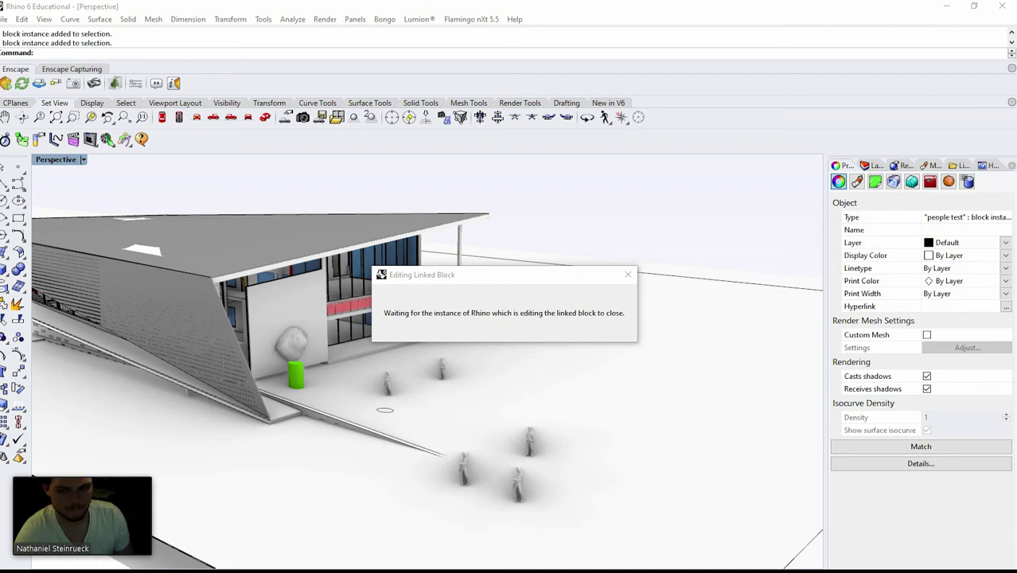
{"action": "mouse_move", "coordinate": [306, 569]}
{"action": "left_click", "coordinate": [437, 545]}
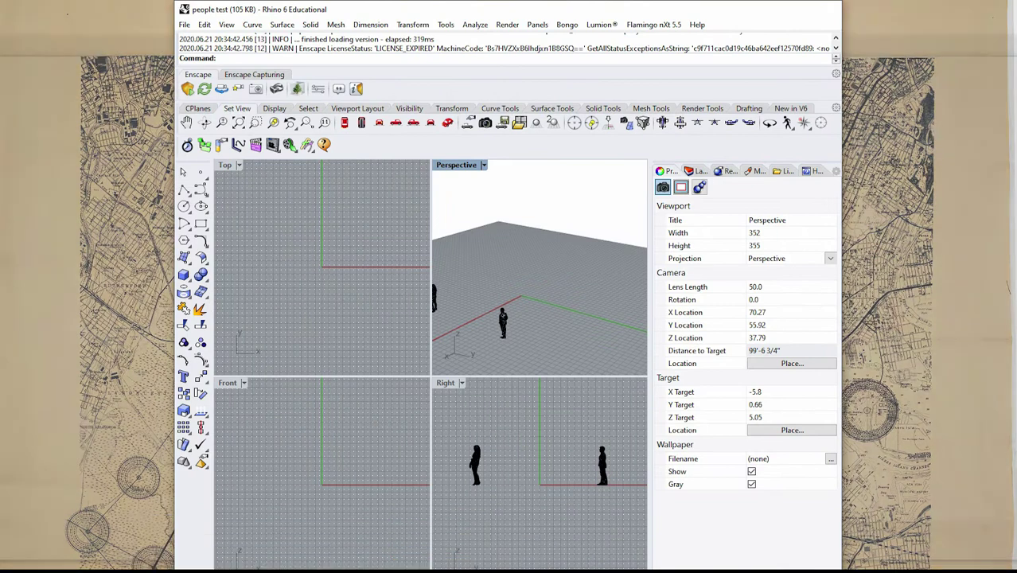
- Move the figure standing farthest along the Y axis back along that axis to near the origin
{"action": "scroll", "coordinate": [544, 303], "scroll_direction": "up", "scroll_amount": 2}
{"action": "scroll", "coordinate": [549, 265], "scroll_direction": "down", "scroll_amount": 8}
{"action": "right_click_drag", "start_coordinate": [549, 266], "coordinate": [598, 260]}
{"action": "left_click", "coordinate": [546, 294]}
{"action": "left_click_drag", "start_coordinate": [585, 299], "coordinate": [523, 292]}
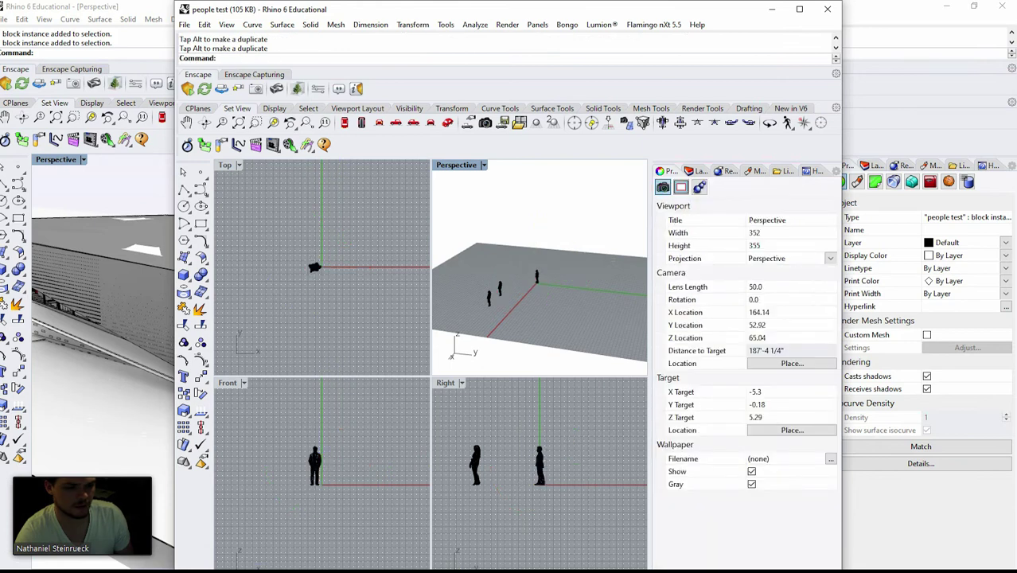
{"action": "left_click", "coordinate": [184, 24]}
{"action": "left_click", "coordinate": [203, 123]}
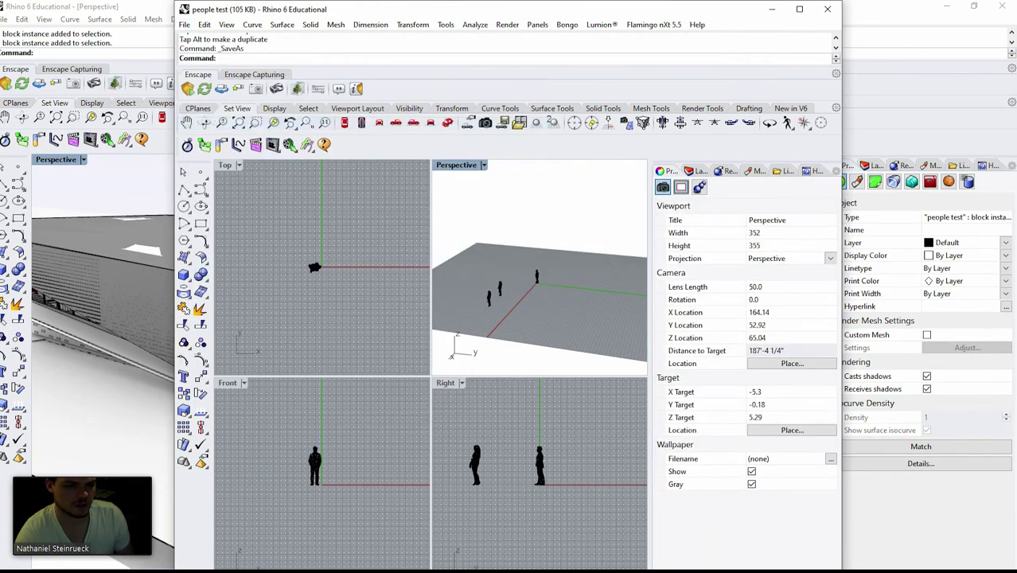
{"action": "left_click", "coordinate": [1001, 41]}
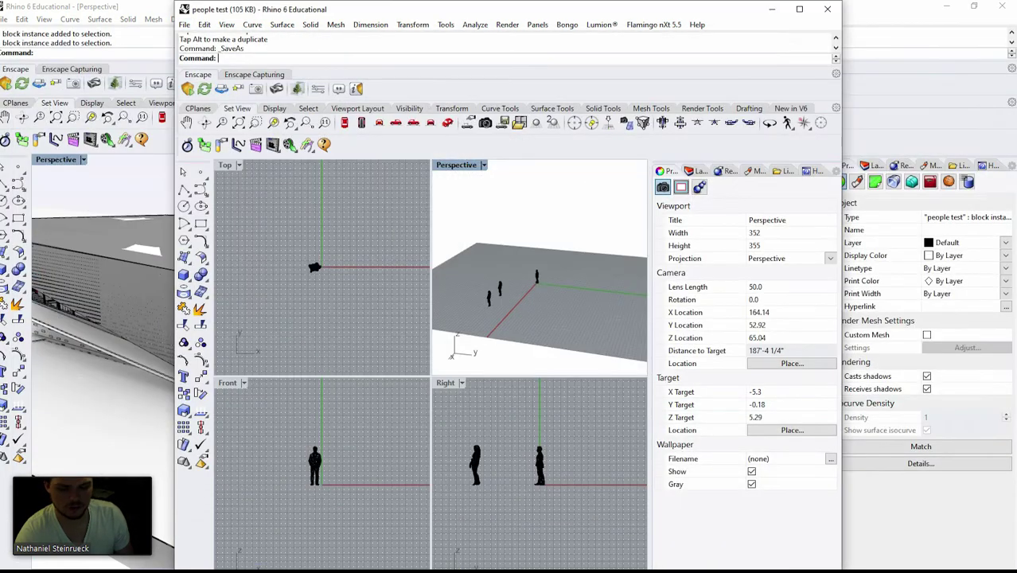
- Save the people test file and close its Rhino instance to return to the building model
{"action": "left_click", "coordinate": [184, 24]}
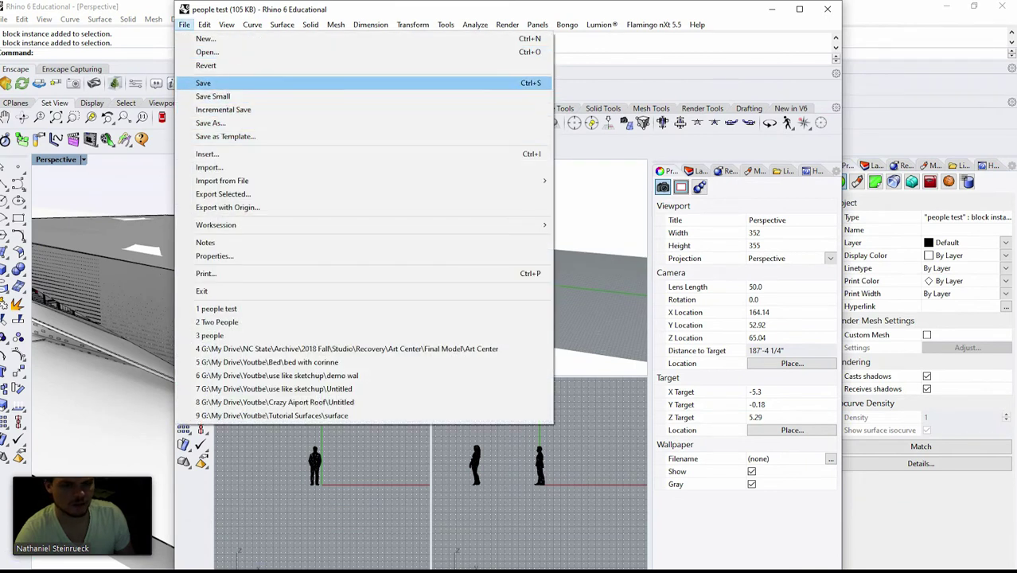
{"action": "left_click", "coordinate": [203, 83]}
{"action": "left_click", "coordinate": [827, 8]}
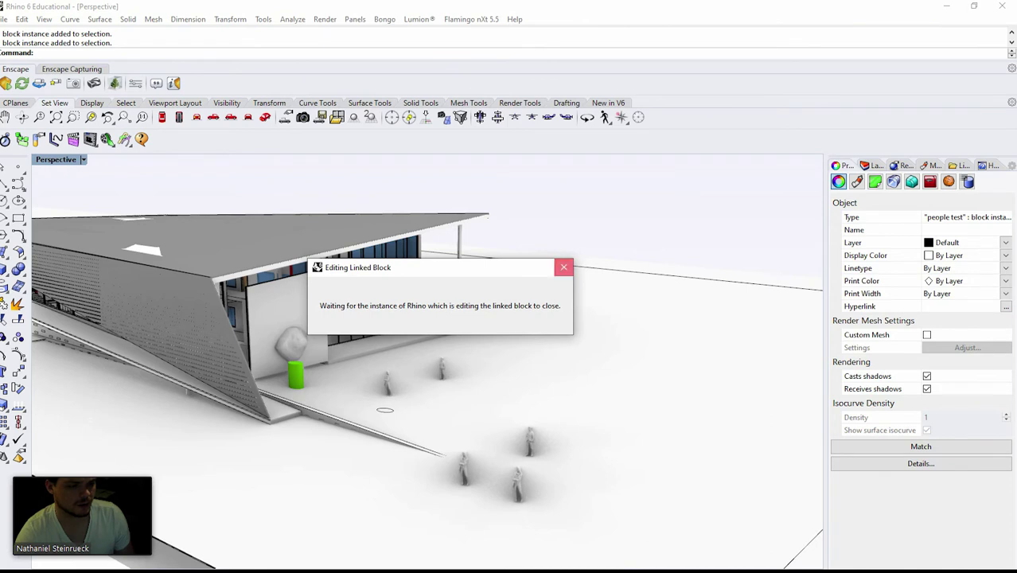
{"action": "left_click", "coordinate": [563, 268]}
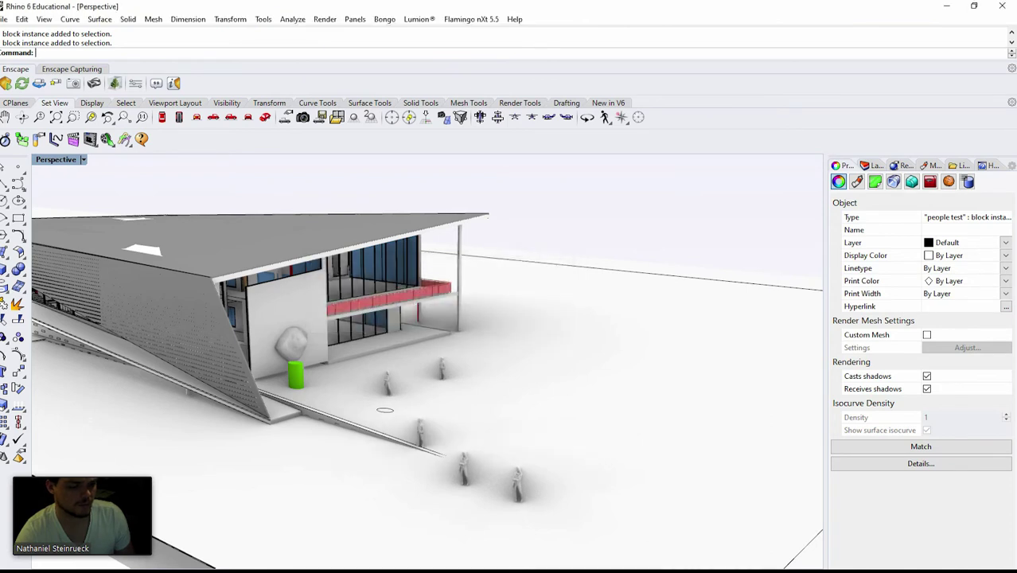
{"action": "key", "text": "Escape"}
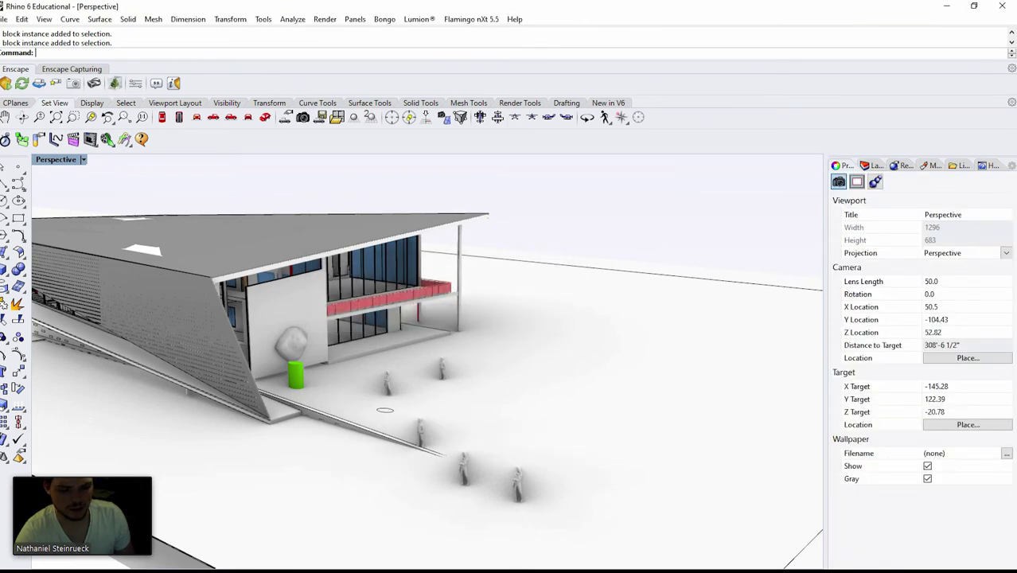
{"action": "left_click", "coordinate": [464, 469]}
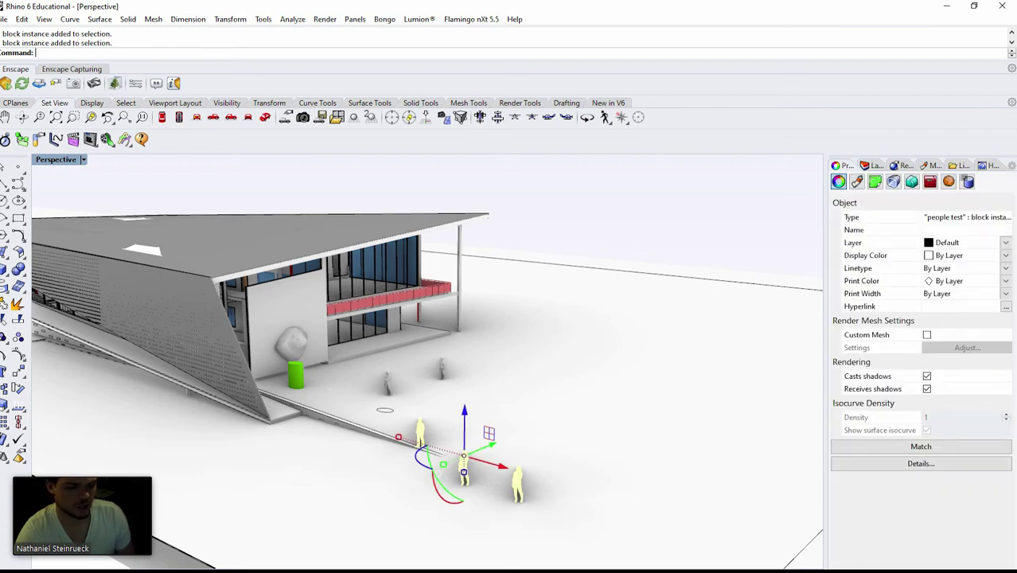
{"action": "double_click", "coordinate": [464, 470]}
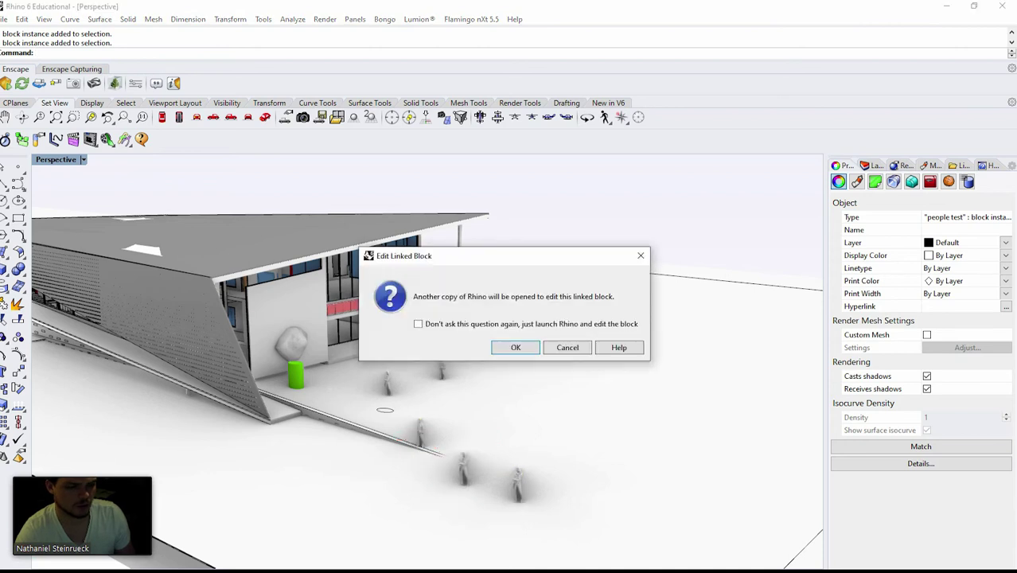
{"action": "left_click", "coordinate": [567, 347]}
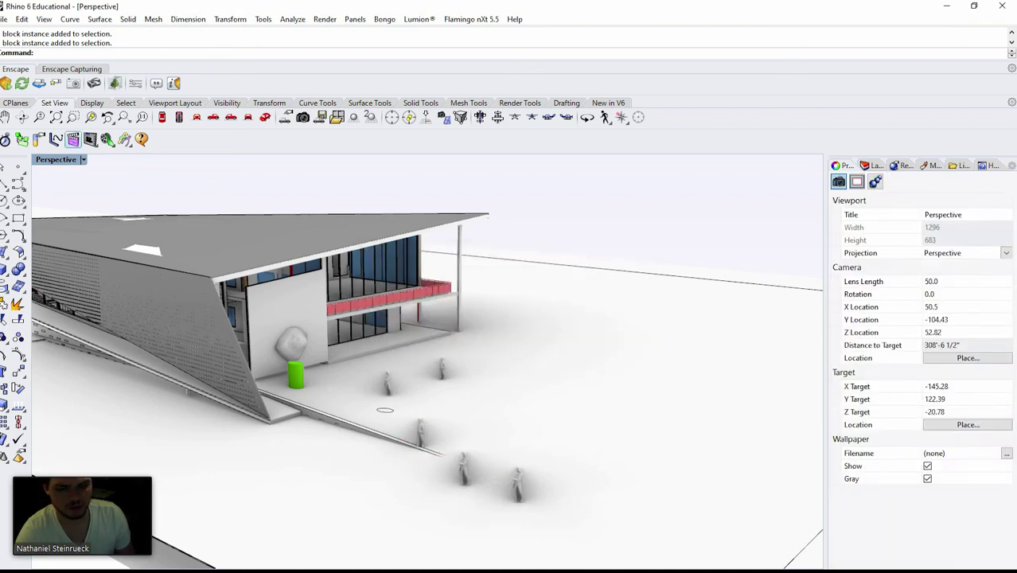
{"action": "left_click", "coordinate": [3, 19]}
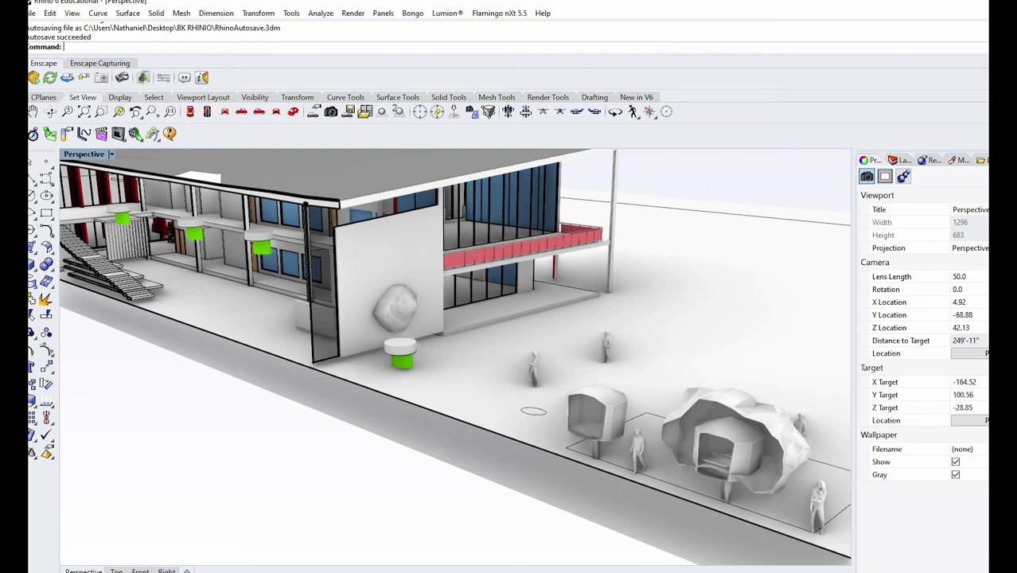
- Open the Block Manager and select the Two People block definition in the list
{"action": "type", "text": "BlockManager"}
{"action": "key", "text": "Return"}
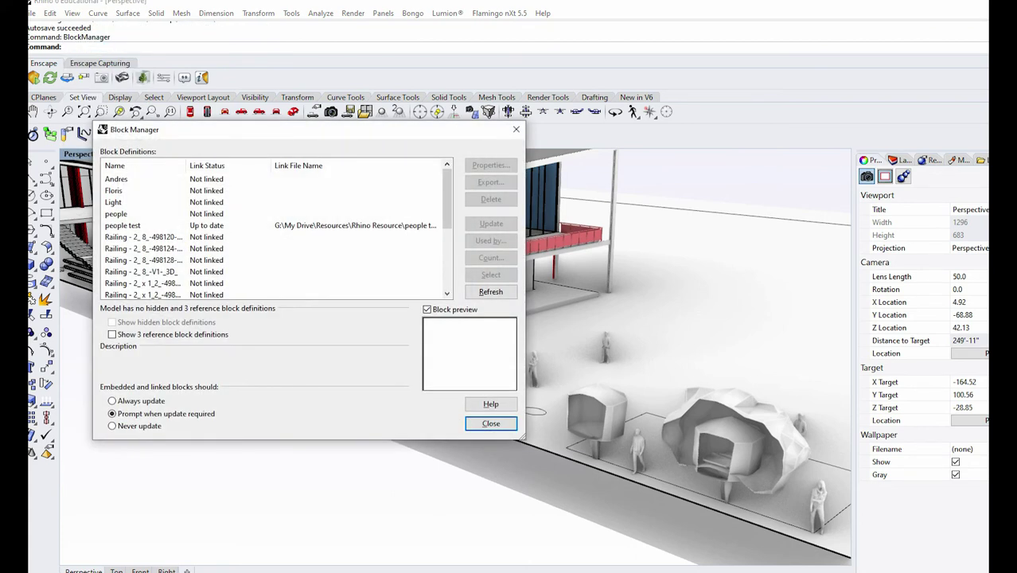
{"action": "scroll", "coordinate": [270, 230], "scroll_direction": "down", "scroll_amount": 3}
{"action": "scroll", "coordinate": [271, 231], "scroll_direction": "up", "scroll_amount": 3}
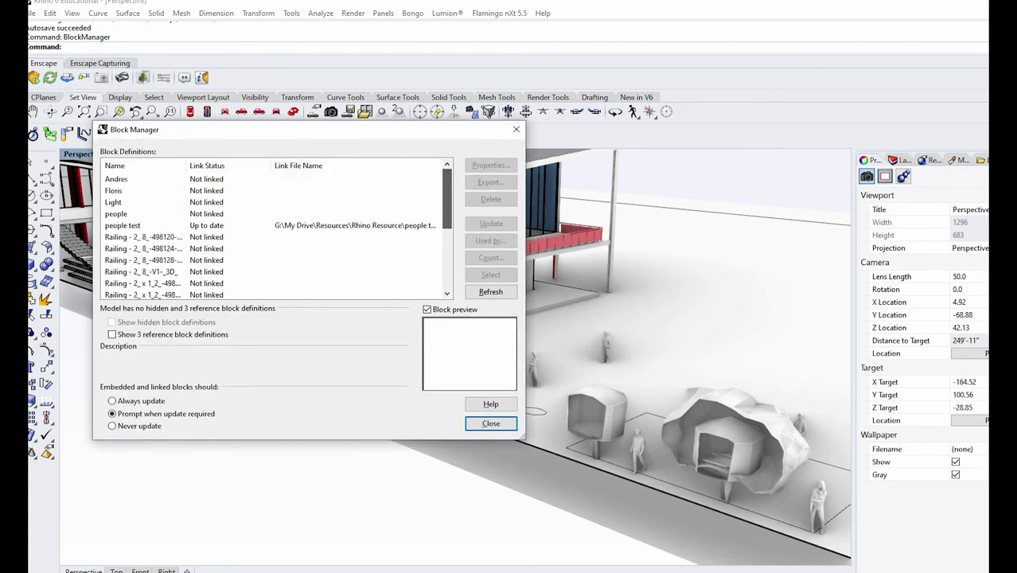
{"action": "scroll", "coordinate": [270, 231], "scroll_direction": "down", "scroll_amount": 3}
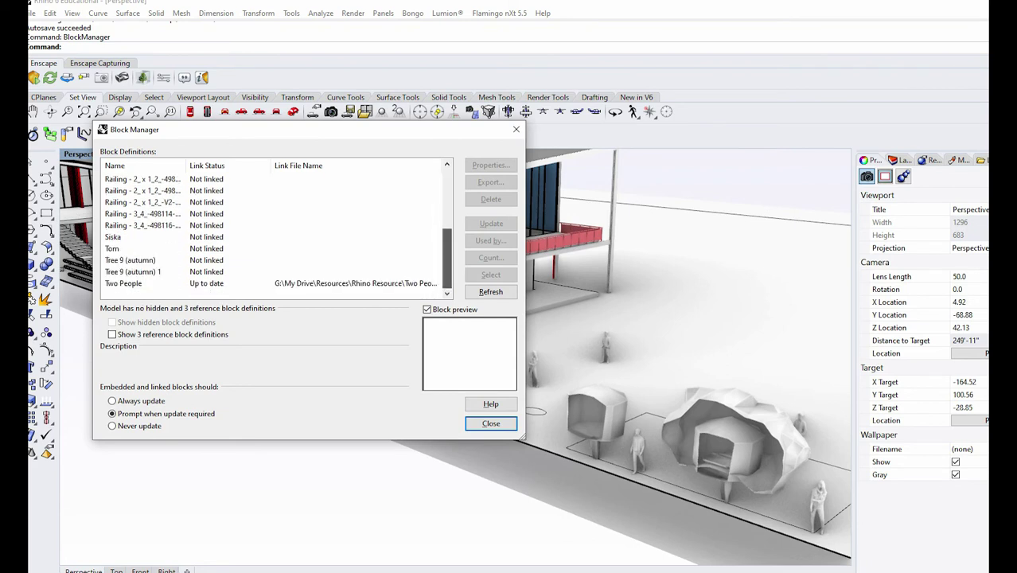
{"action": "left_click", "coordinate": [271, 283]}
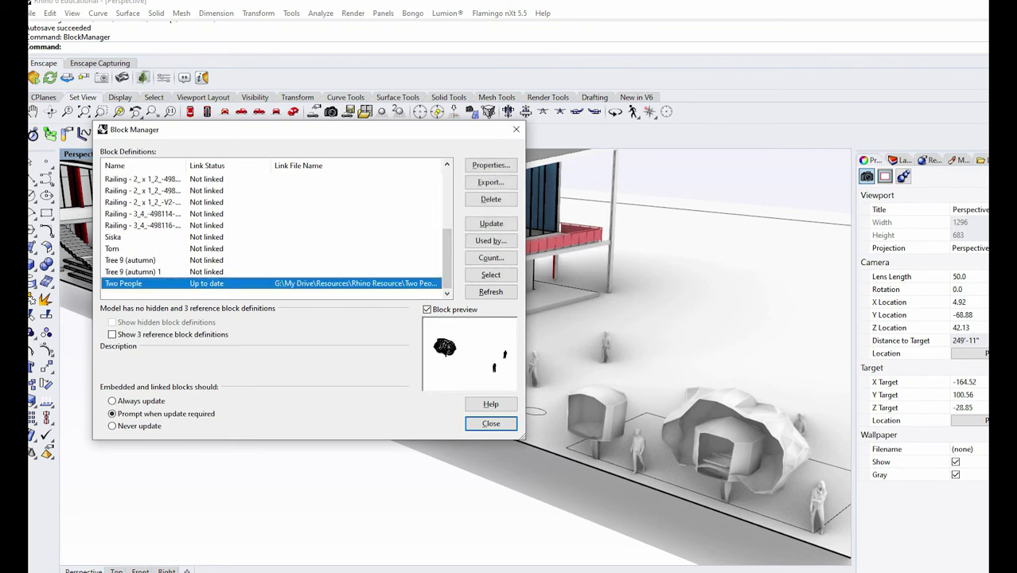
- Try the Embedded and the Embedded and linked definition types for the Two People block
{"action": "left_click", "coordinate": [490, 165]}
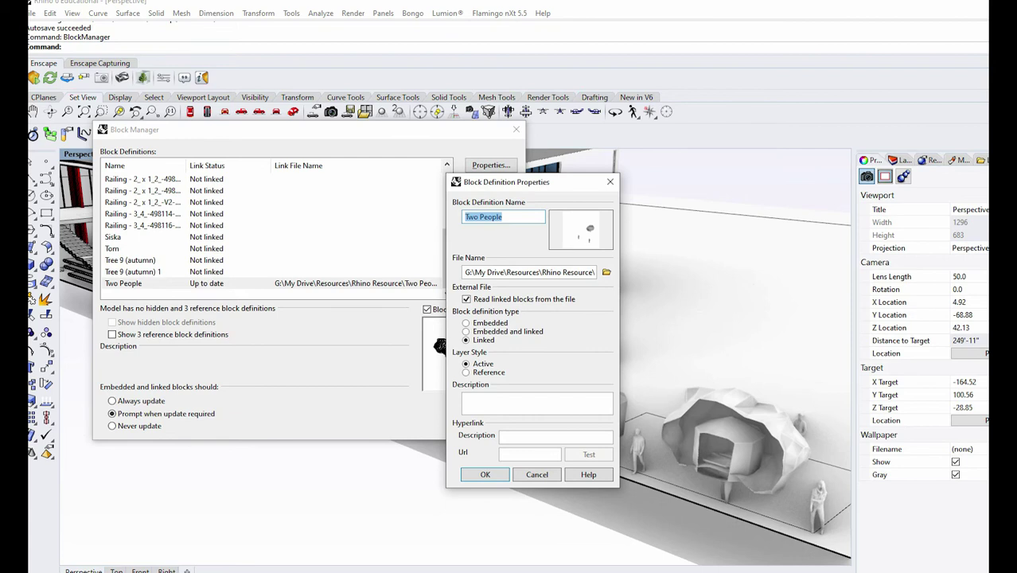
{"action": "left_click_drag", "start_coordinate": [526, 181], "coordinate": [438, 173]}
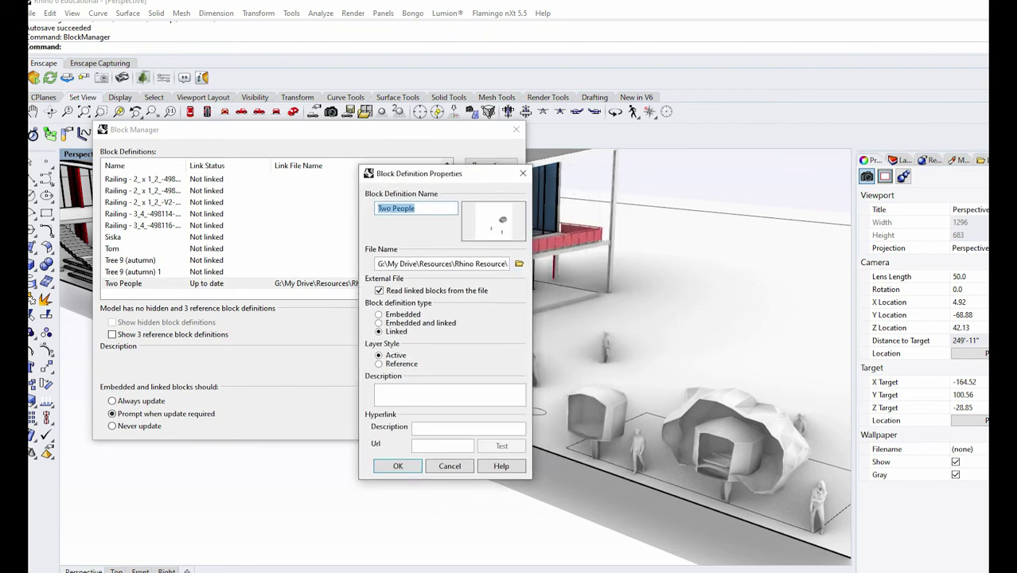
{"action": "left_click", "coordinate": [379, 314]}
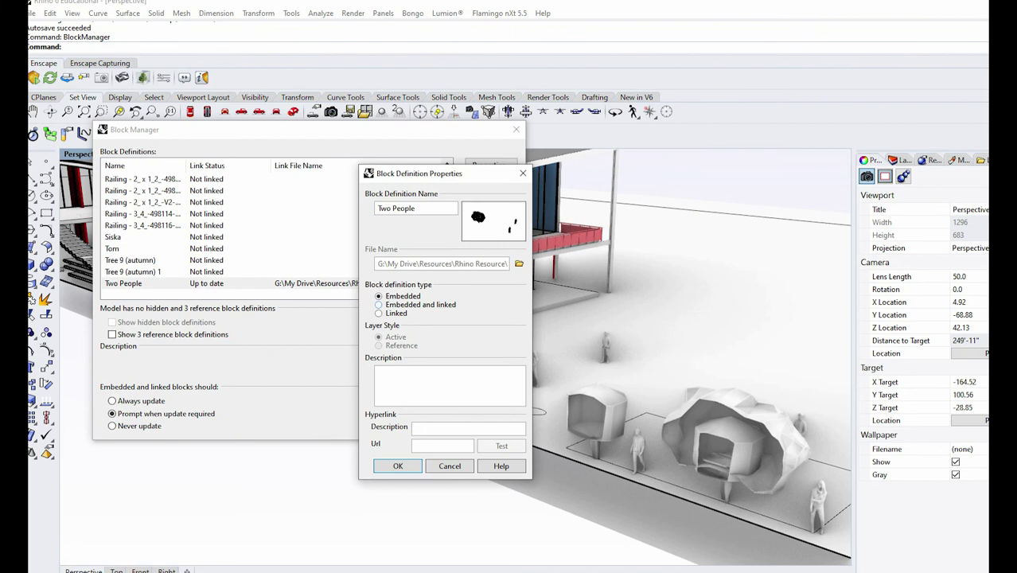
{"action": "left_click", "coordinate": [378, 304]}
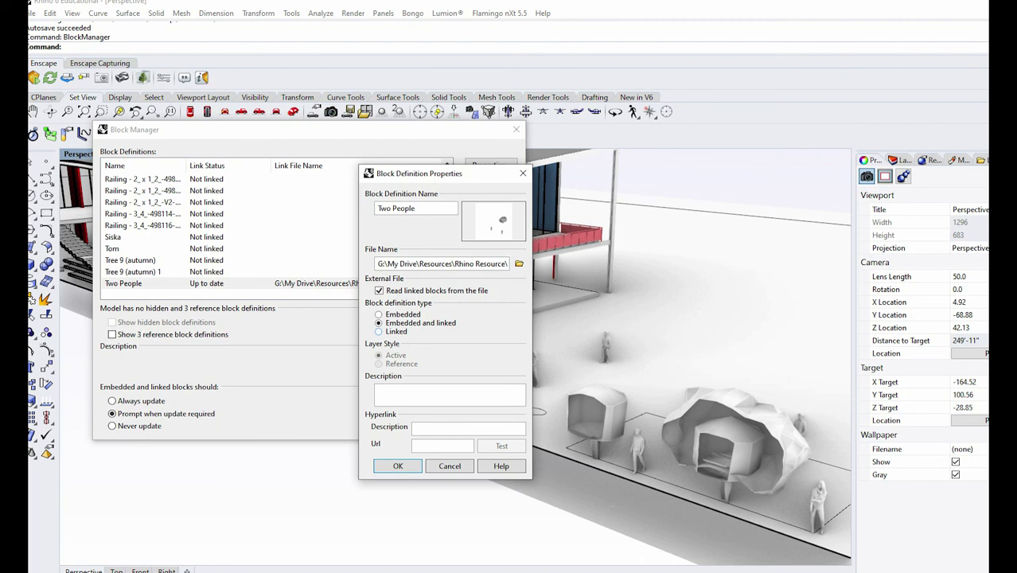
{"action": "left_click", "coordinate": [449, 466]}
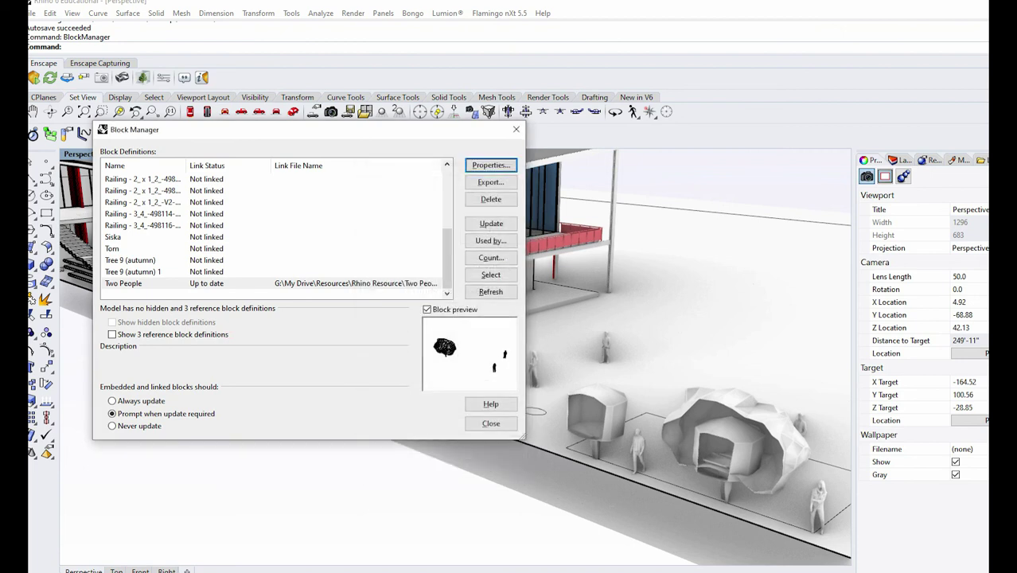
- Set embedded and linked blocks to always update
{"action": "left_click", "coordinate": [112, 401]}
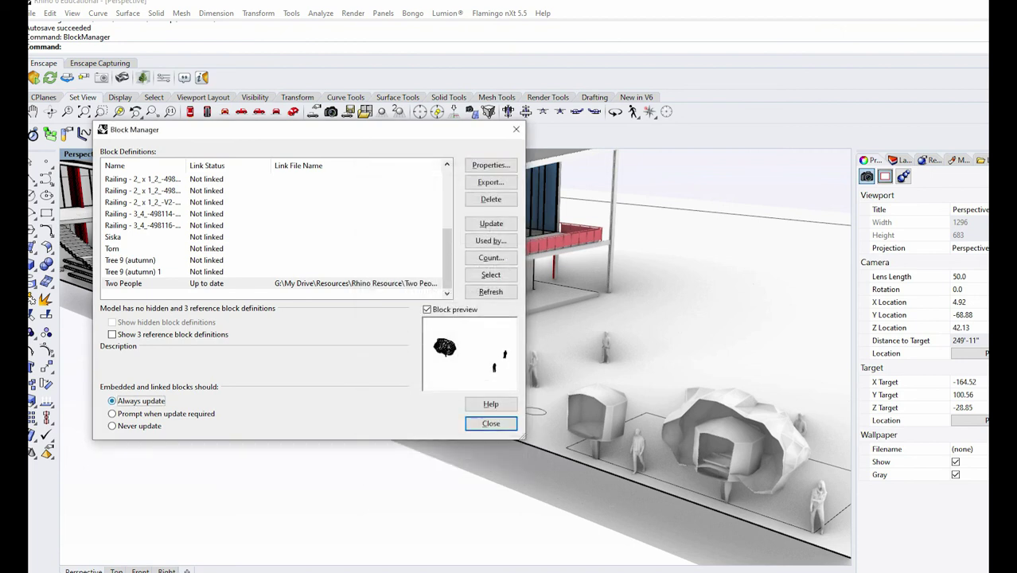